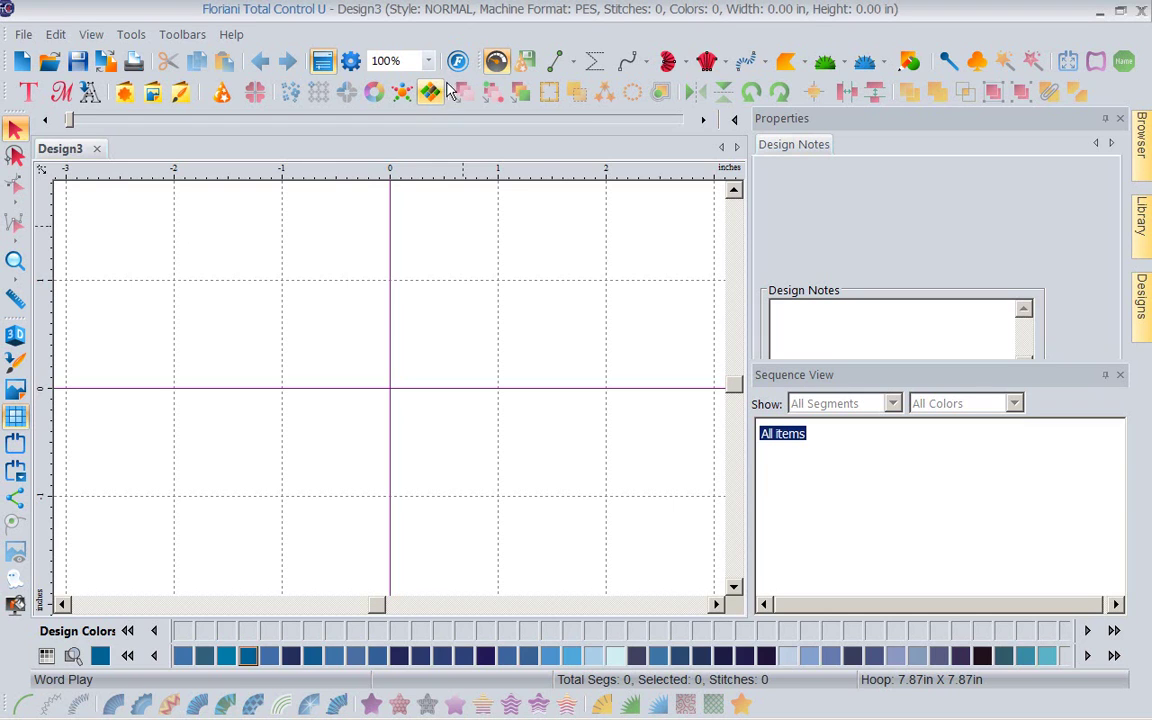
Step: Open the MyFloriani.Club website and sign in to the member content with the filled-in account credentials
{"action": "left_click", "coordinate": [457, 63]}
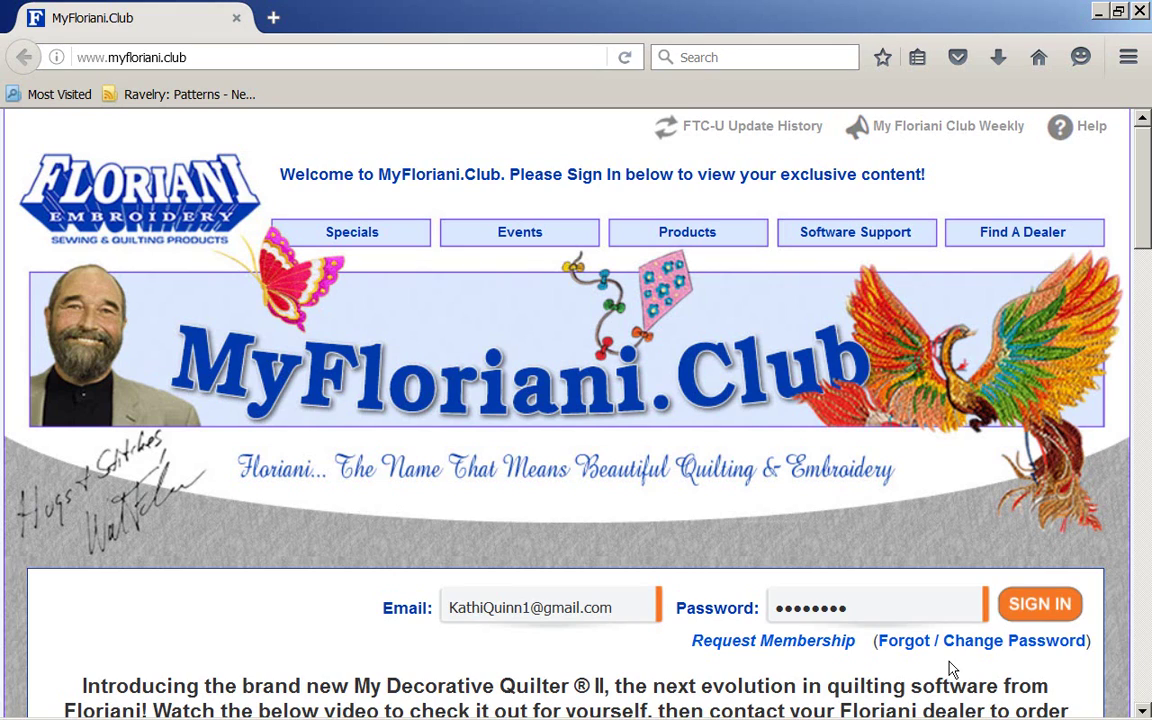
{"action": "left_click", "coordinate": [1030, 607]}
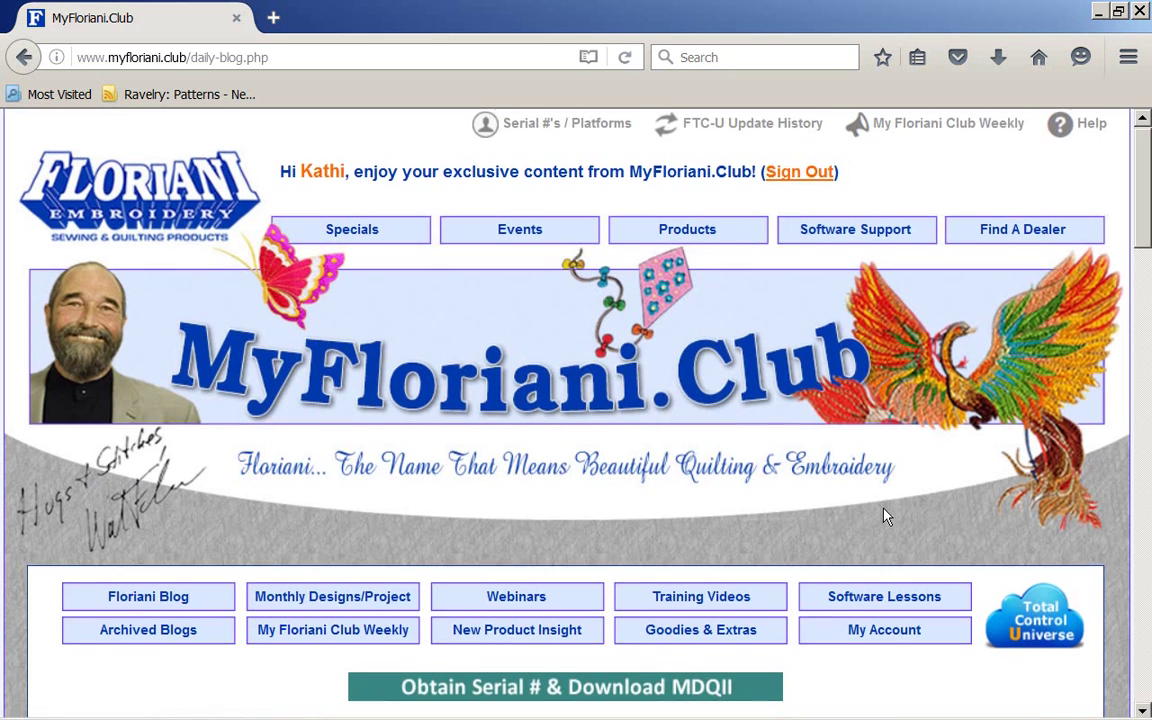
Step: Read the Faith, Hope and Love blog post, examining its awareness ribbon editing instructions and the downloadable ribbon images at its end
{"action": "scroll", "coordinate": [884, 516], "scroll_direction": "down", "scroll_amount": 10}
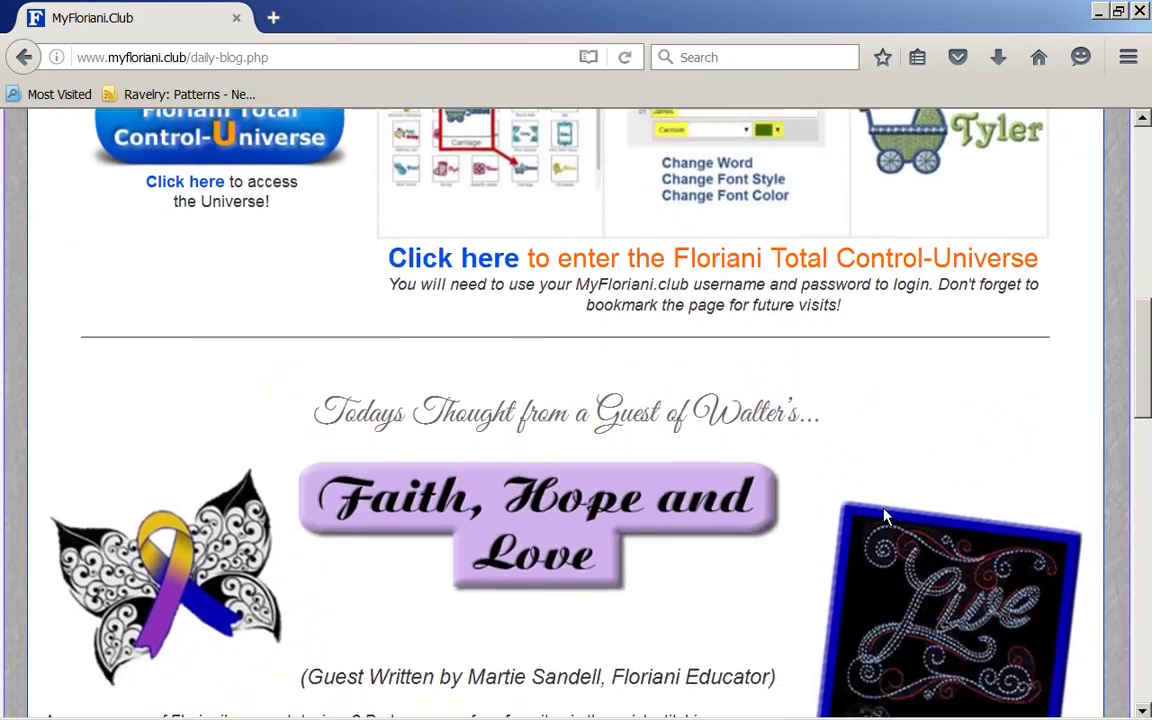
{"action": "scroll", "coordinate": [884, 516], "scroll_direction": "down", "scroll_amount": 4}
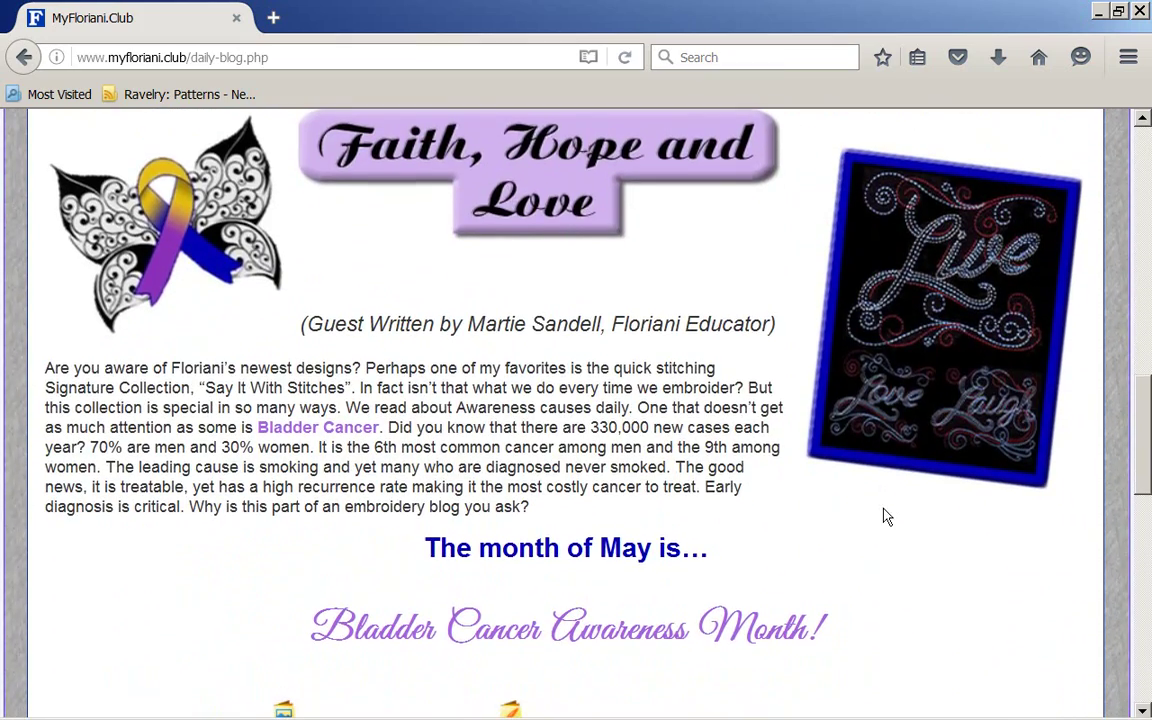
{"action": "scroll", "coordinate": [884, 516], "scroll_direction": "down", "scroll_amount": 4}
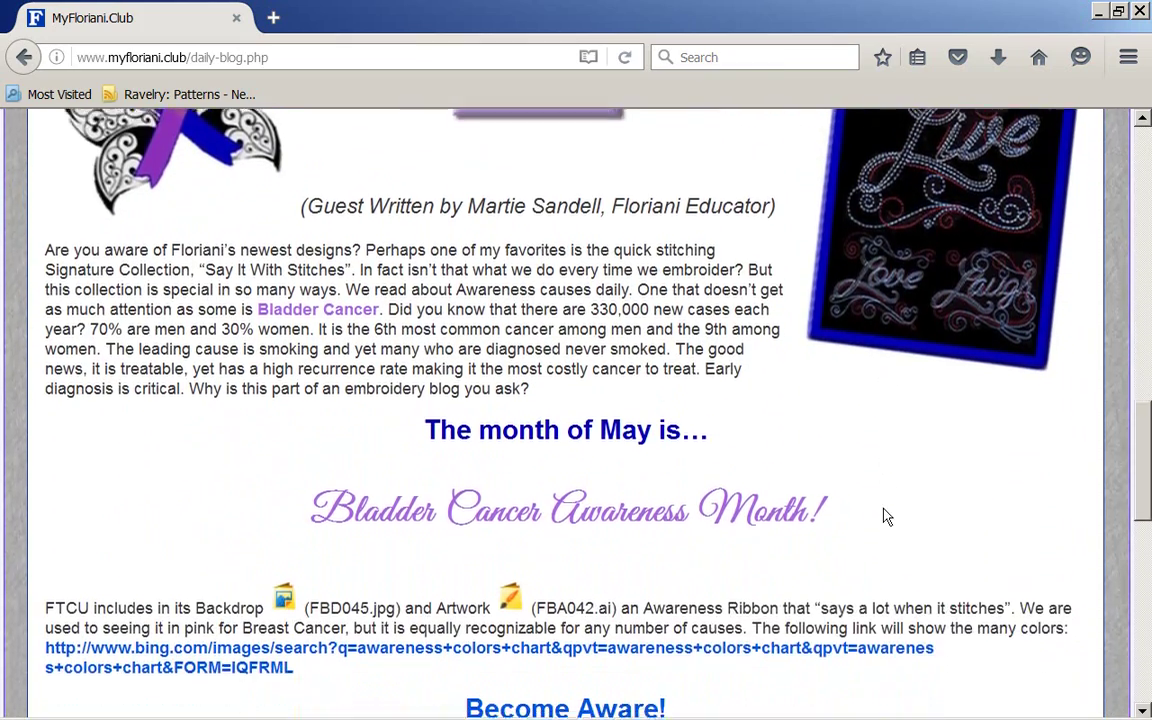
{"action": "scroll", "coordinate": [884, 516], "scroll_direction": "down", "scroll_amount": 1}
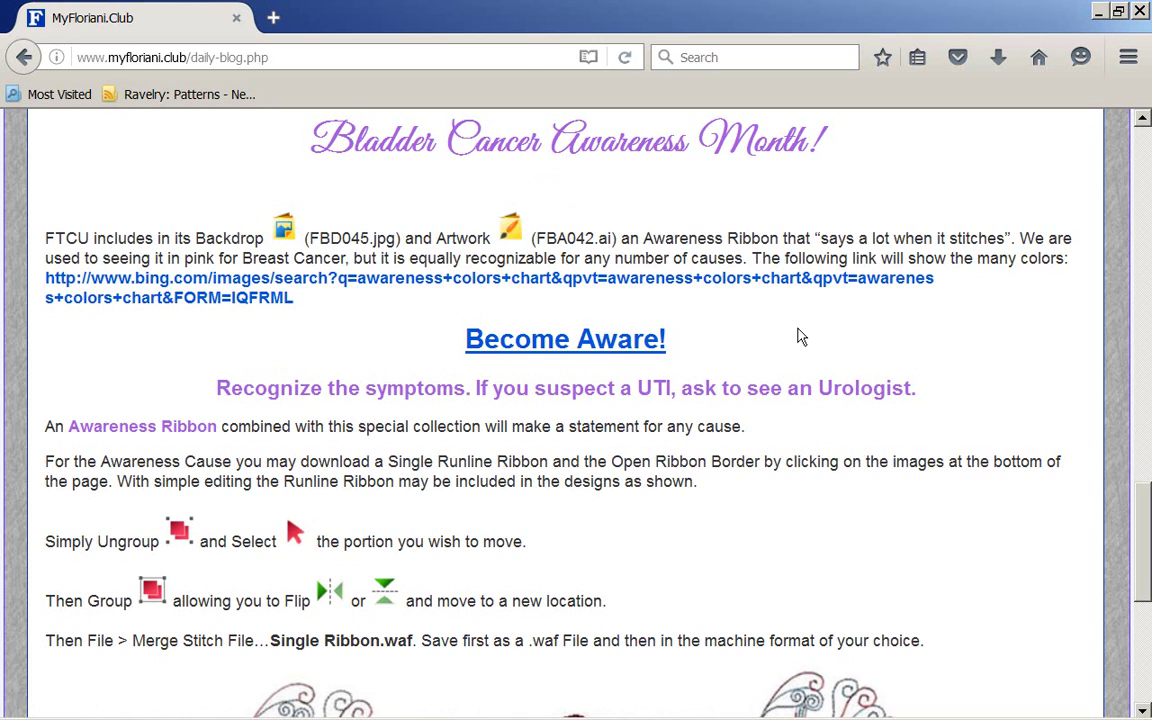
{"action": "scroll", "coordinate": [800, 337], "scroll_direction": "down", "scroll_amount": 5}
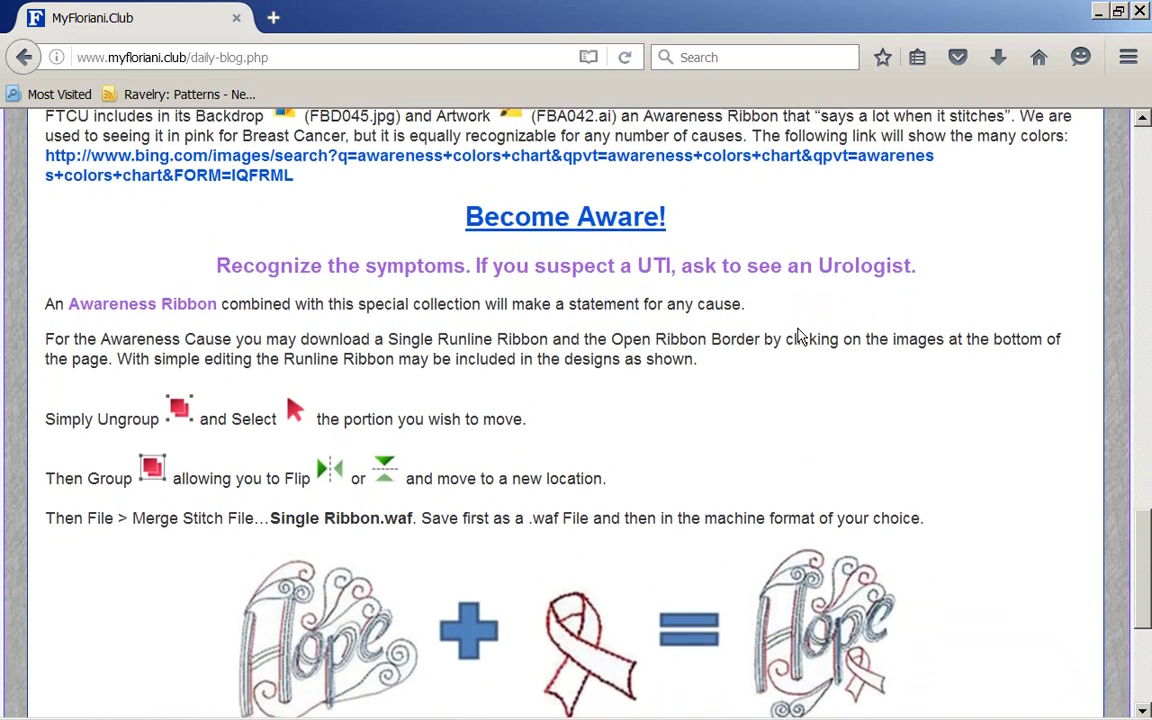
{"action": "scroll", "coordinate": [800, 334], "scroll_direction": "up", "scroll_amount": 1}
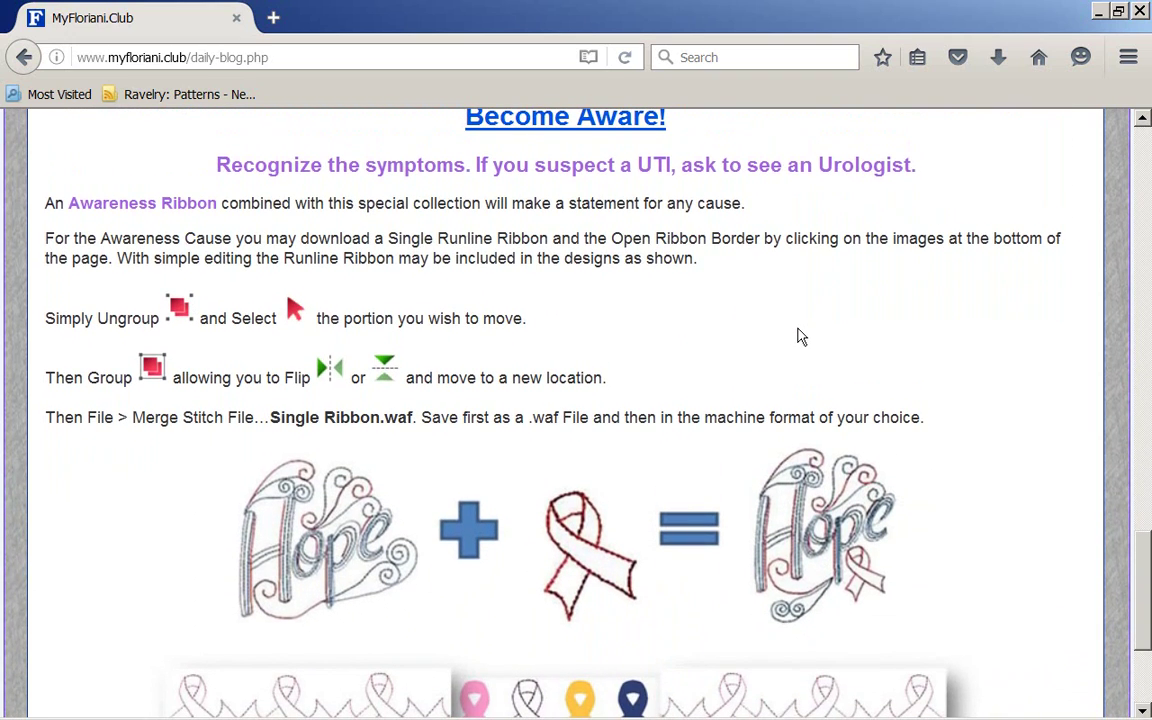
{"action": "scroll", "coordinate": [800, 337], "scroll_direction": "down", "scroll_amount": 3}
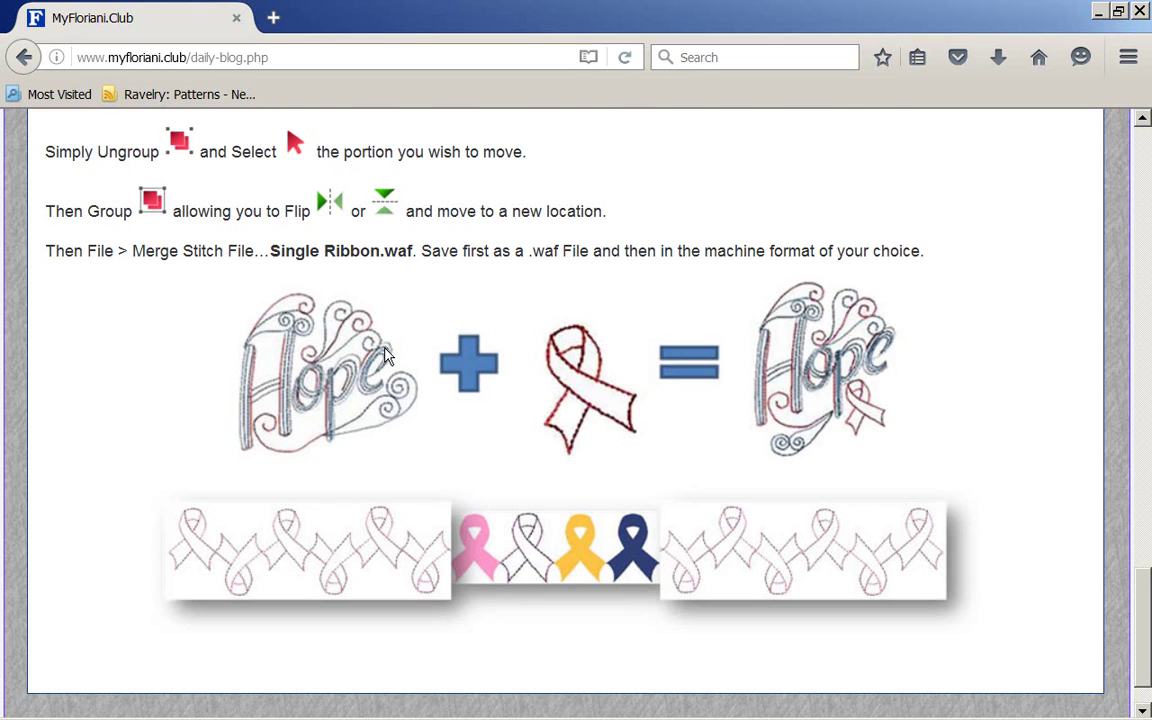
{"action": "scroll", "coordinate": [388, 357], "scroll_direction": "up", "scroll_amount": 5}
{"action": "scroll", "coordinate": [388, 357], "scroll_direction": "up", "scroll_amount": 1}
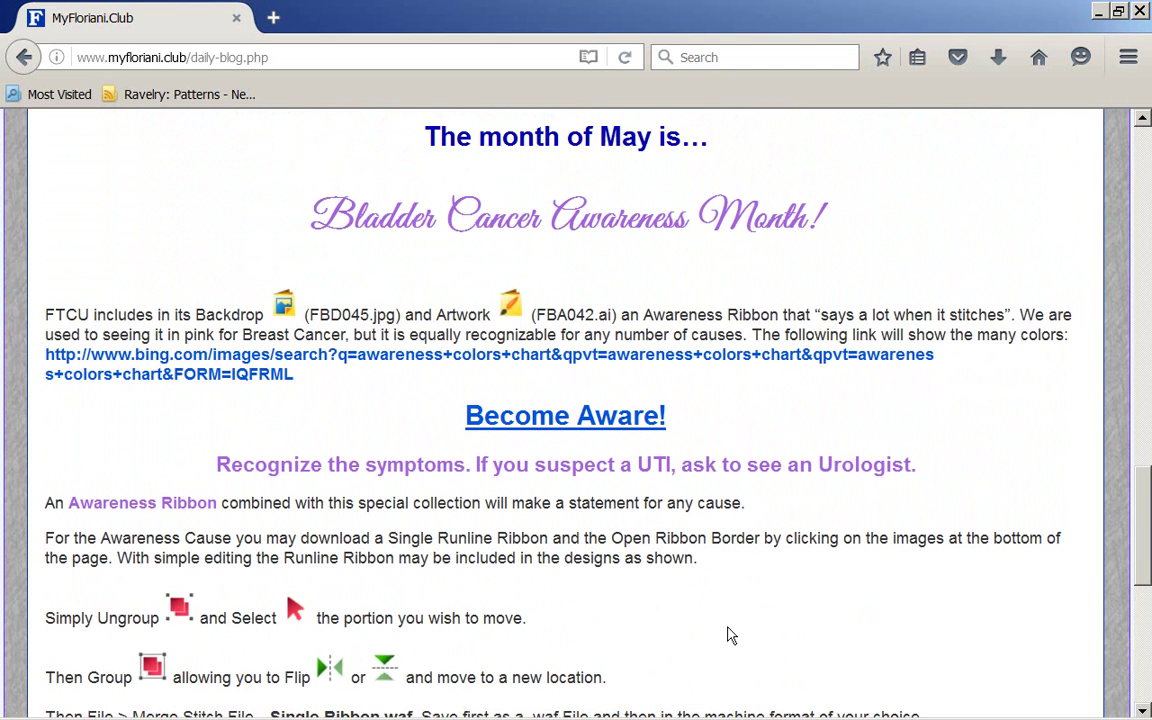
{"action": "scroll", "coordinate": [727, 635], "scroll_direction": "down", "scroll_amount": 5}
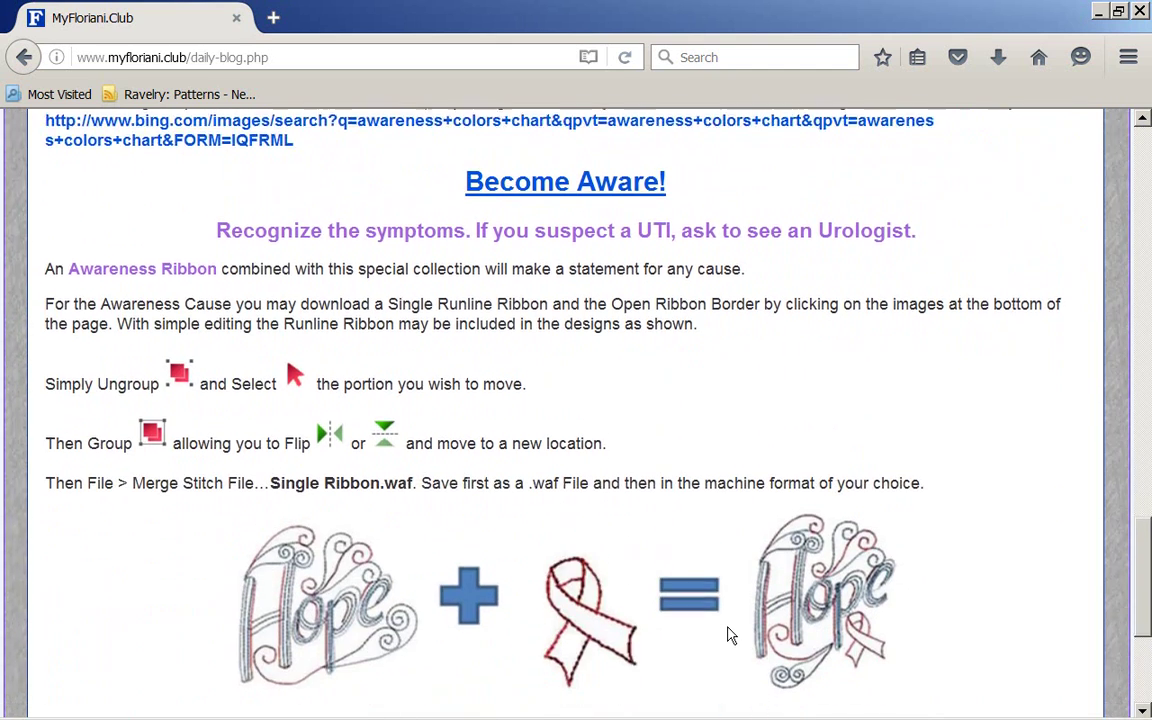
{"action": "scroll", "coordinate": [730, 633], "scroll_direction": "down", "scroll_amount": 2}
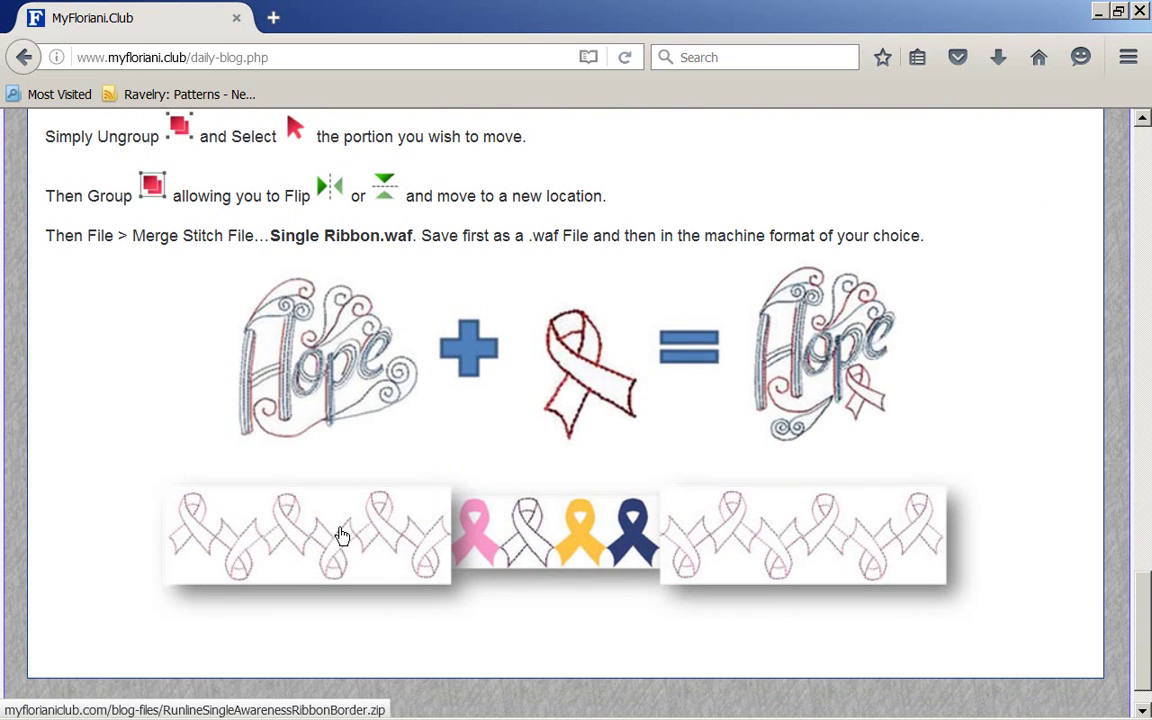
Step: Save RunlineSingleAwarenessRibbonBorder.zip from the ribbon border image and open the Runline Single Awareness Ribbon and Border folder inside the downloaded archive
{"action": "left_click", "coordinate": [342, 535]}
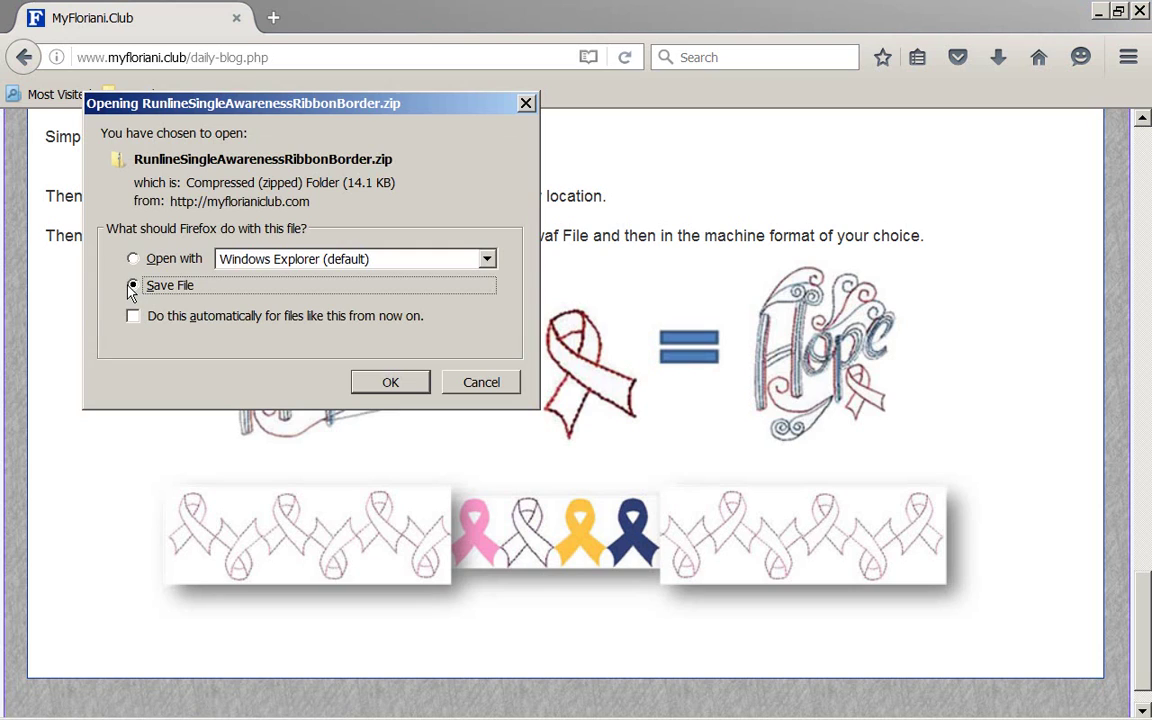
{"action": "left_click", "coordinate": [390, 385]}
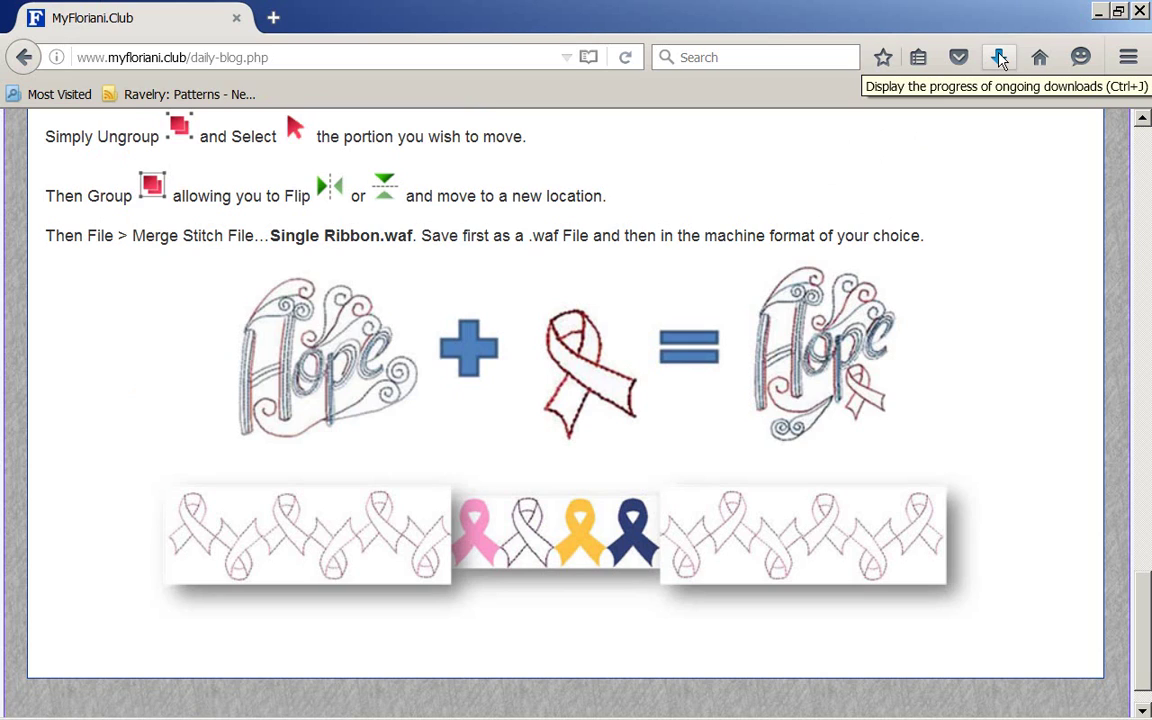
{"action": "left_click", "coordinate": [999, 58]}
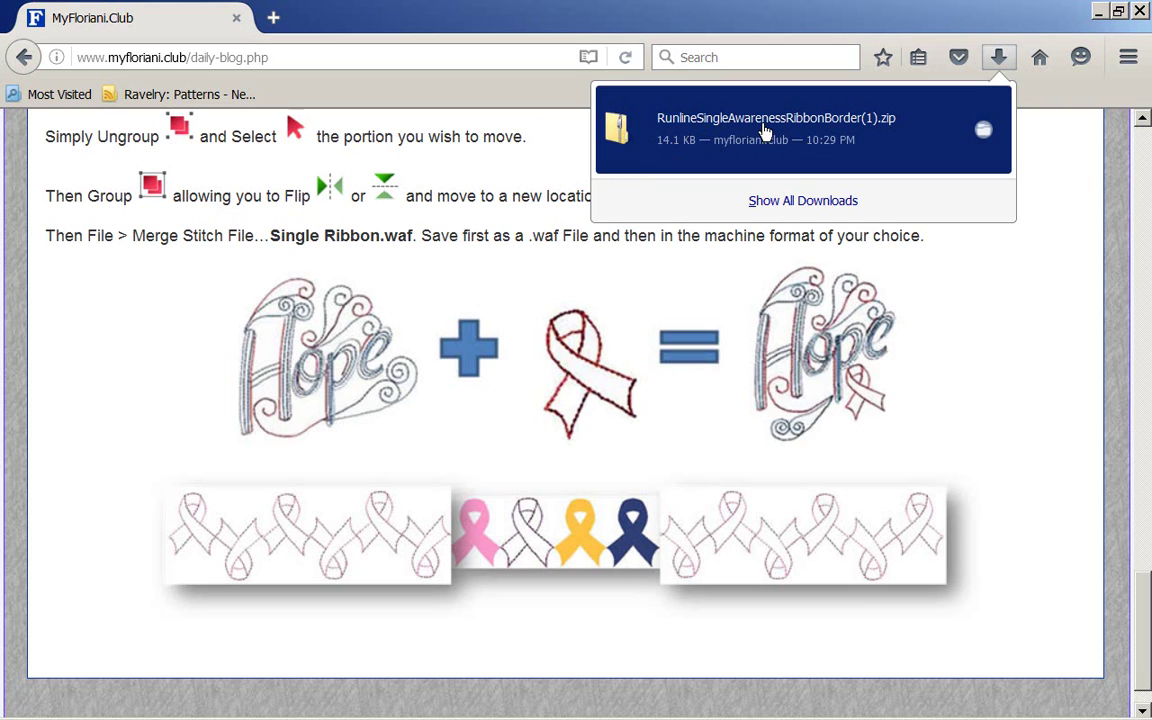
{"action": "left_click", "coordinate": [625, 125]}
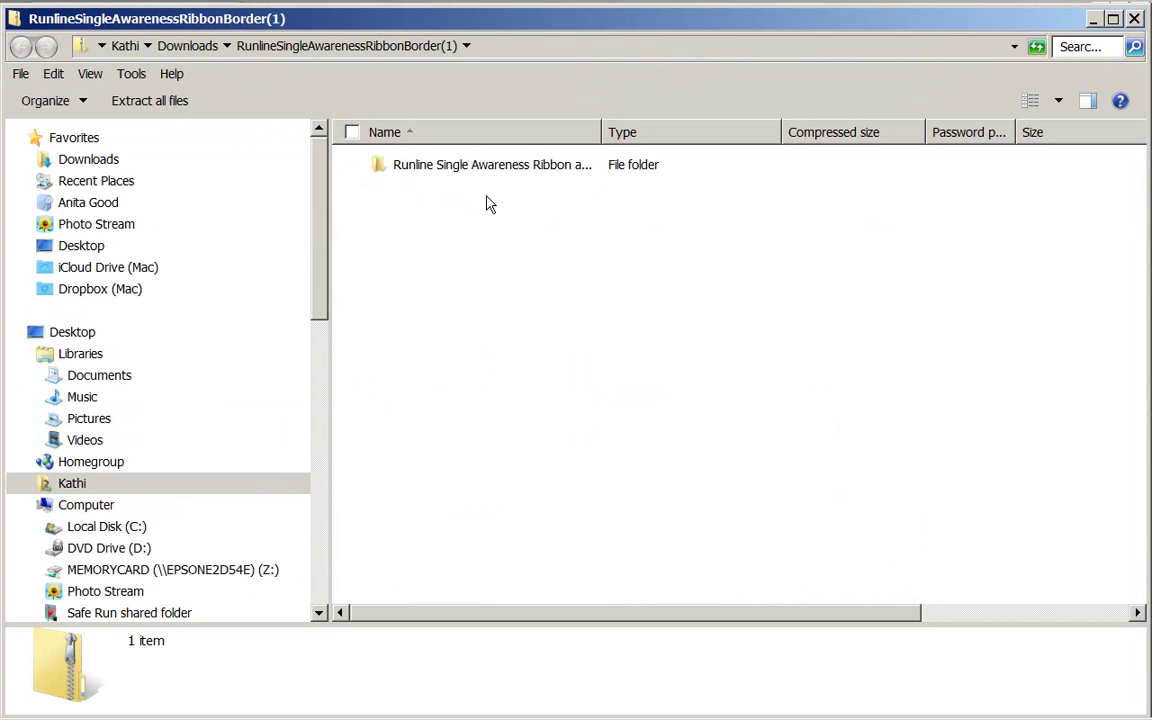
{"action": "double_click", "coordinate": [412, 170]}
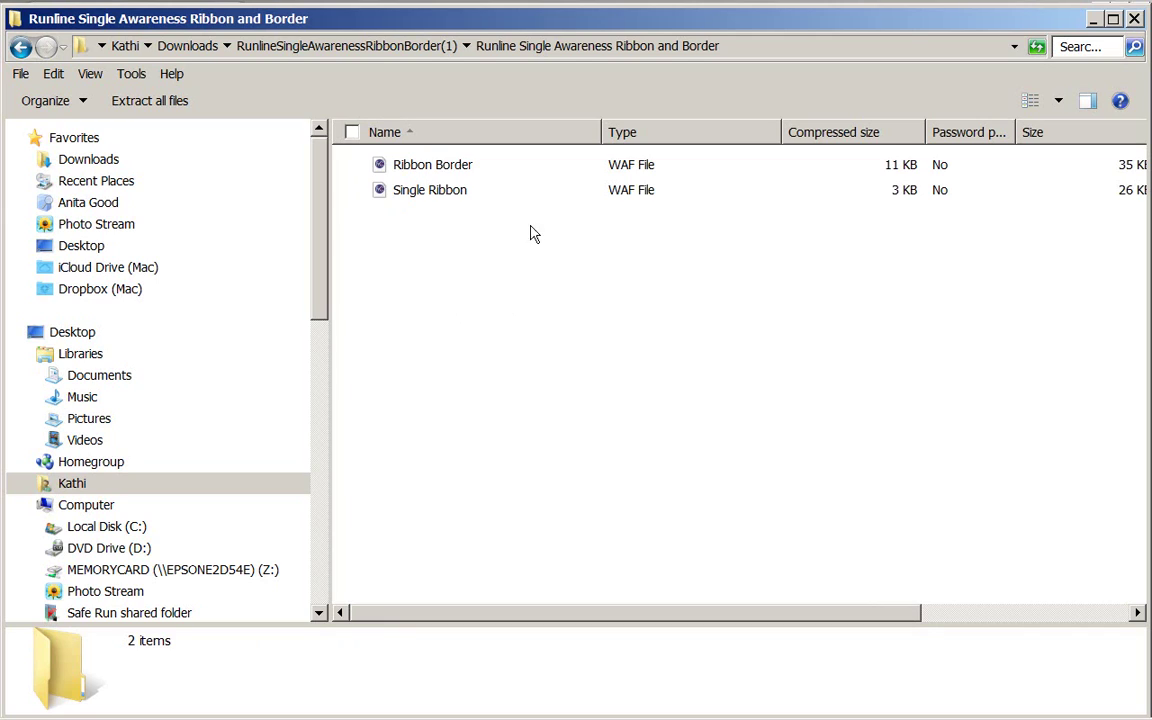
Step: Copy both the Ribbon Border and Single Ribbon WAF files from the archive folder
{"action": "left_click", "coordinate": [360, 165]}
{"action": "left_click", "coordinate": [360, 190]}
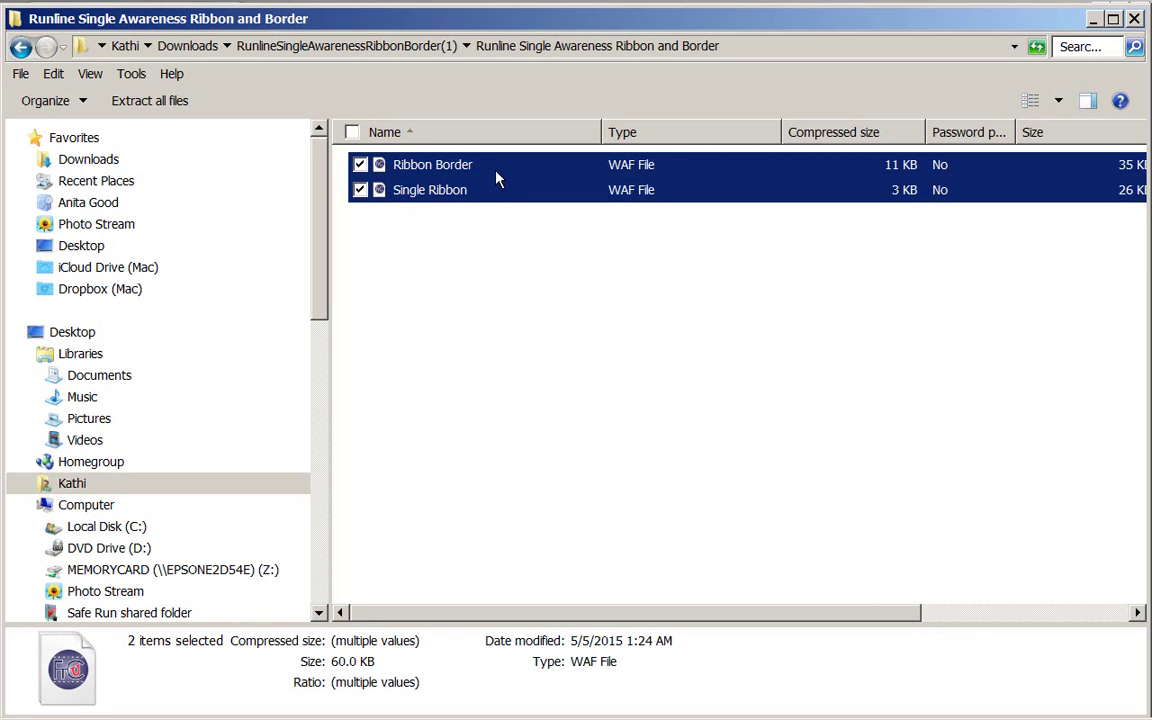
{"action": "right_click", "coordinate": [422, 177]}
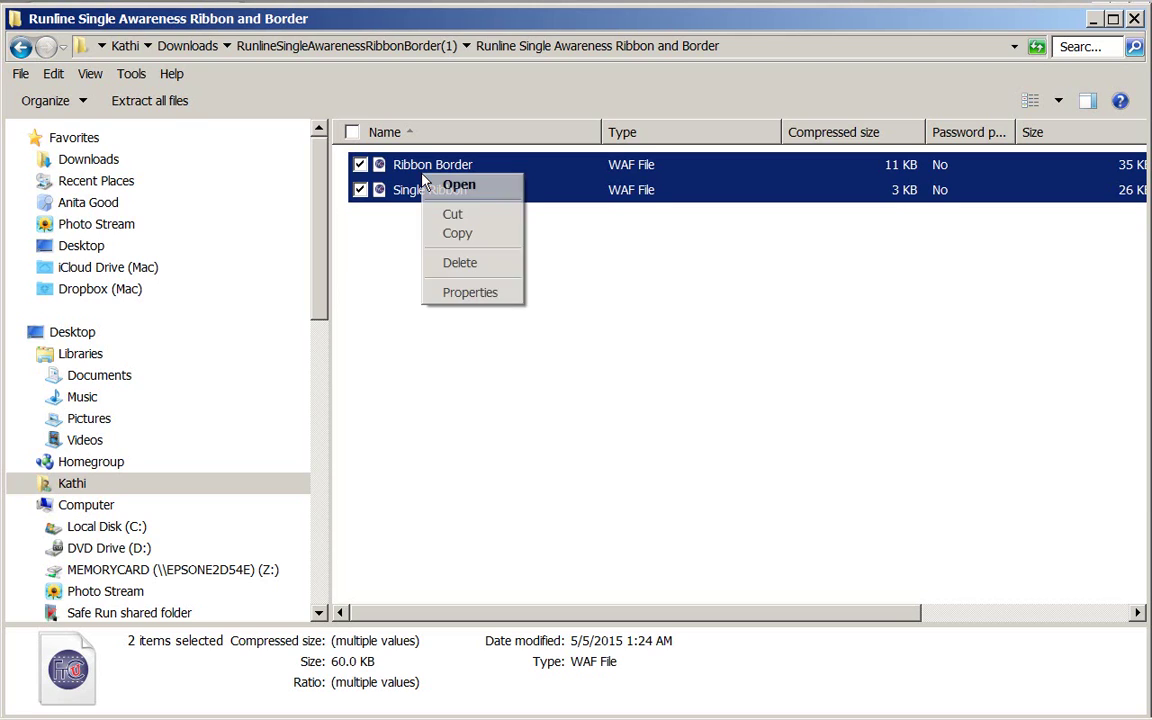
{"action": "left_click", "coordinate": [448, 243]}
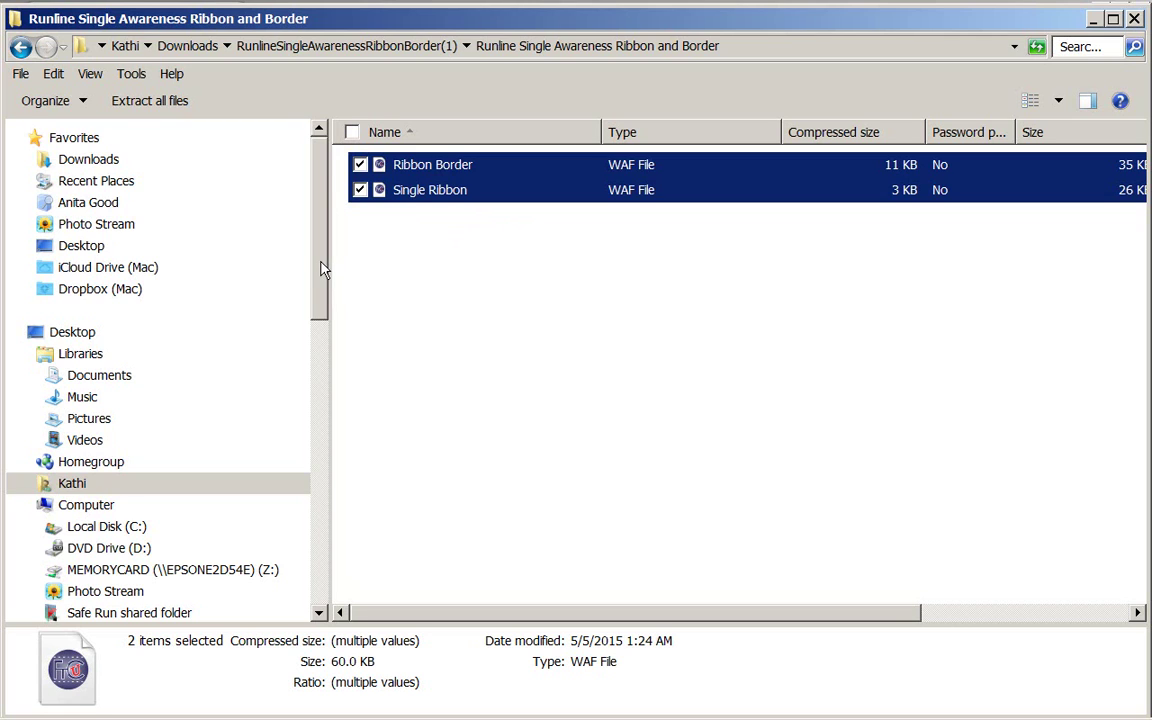
Step: Browse the C: drive to Floriani, Designs and open the Misc Designs folder
{"action": "scroll", "coordinate": [326, 290], "scroll_direction": "down", "scroll_amount": 2}
{"action": "scroll", "coordinate": [330, 374], "scroll_direction": "down", "scroll_amount": 1}
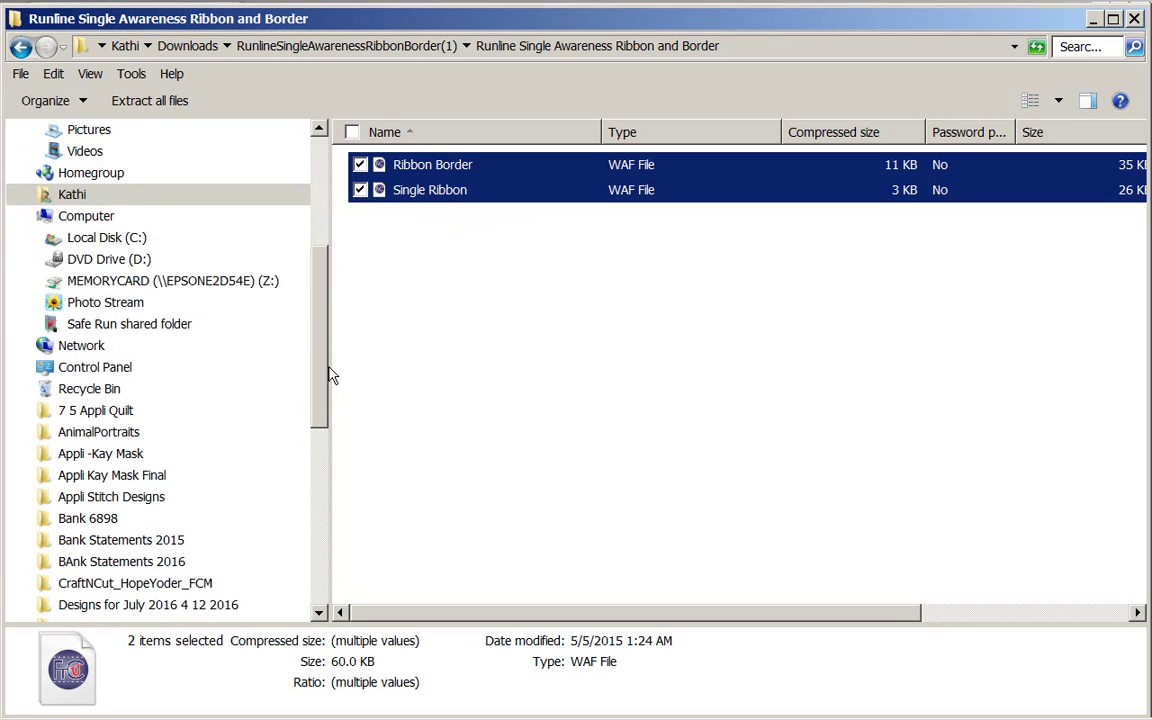
{"action": "scroll", "coordinate": [334, 355], "scroll_direction": "up", "scroll_amount": 1}
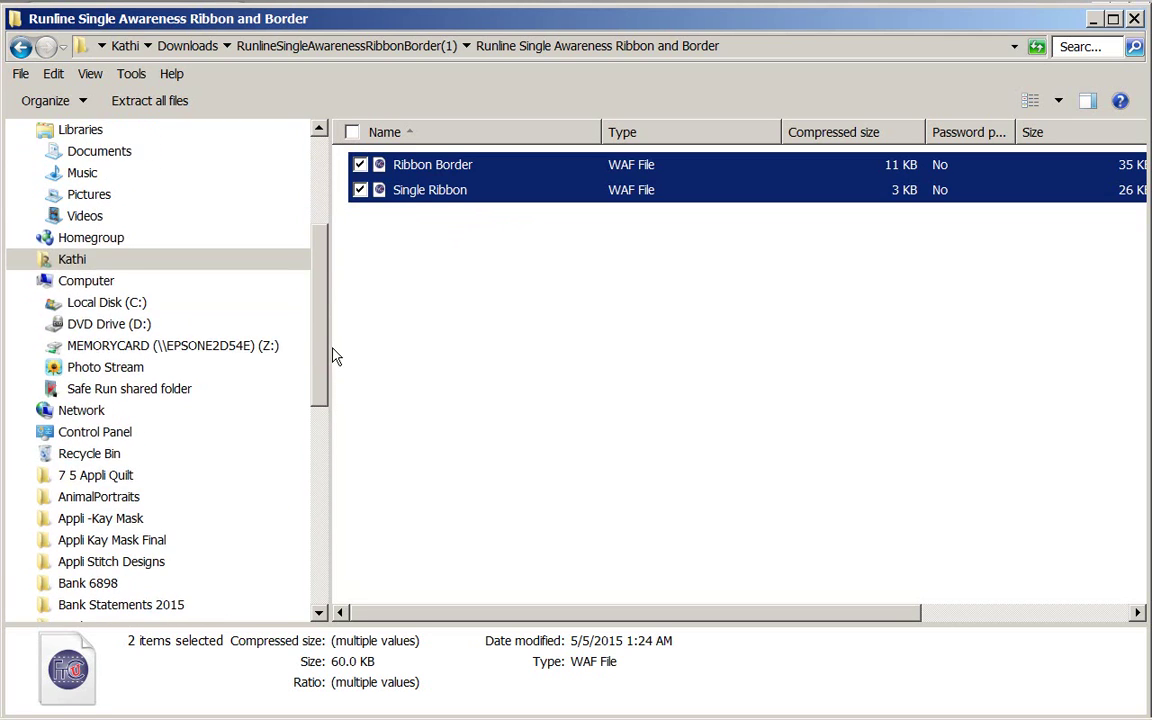
{"action": "left_click", "coordinate": [37, 303]}
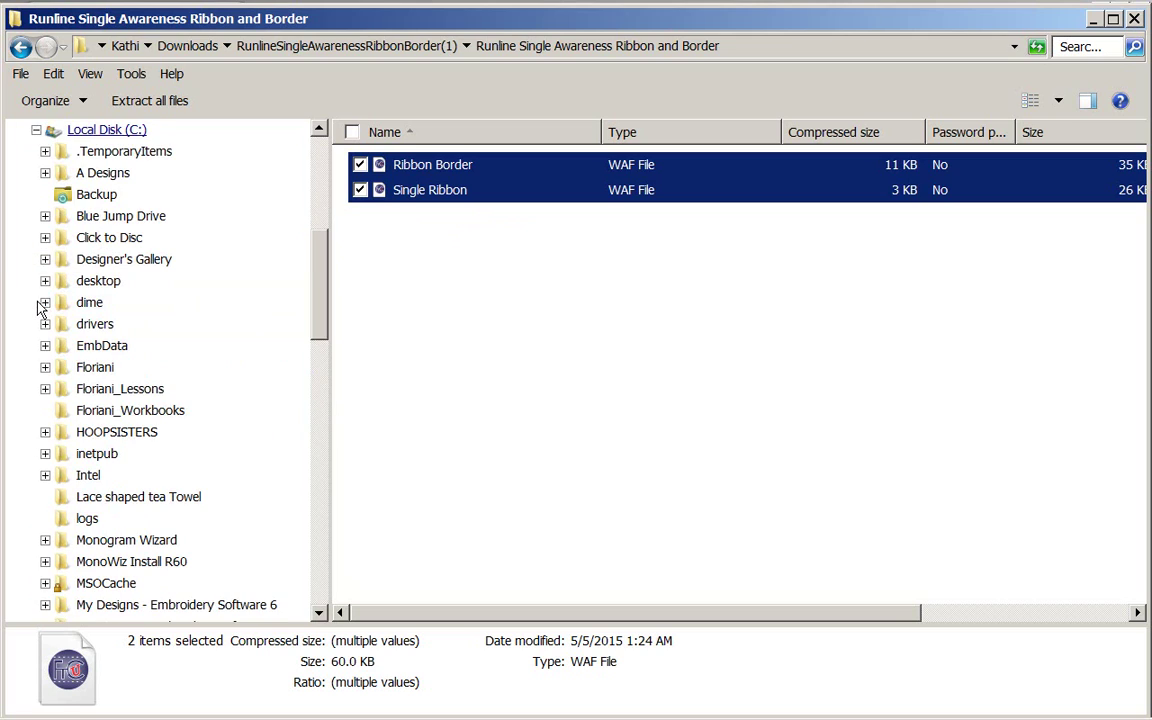
{"action": "left_click", "coordinate": [45, 368]}
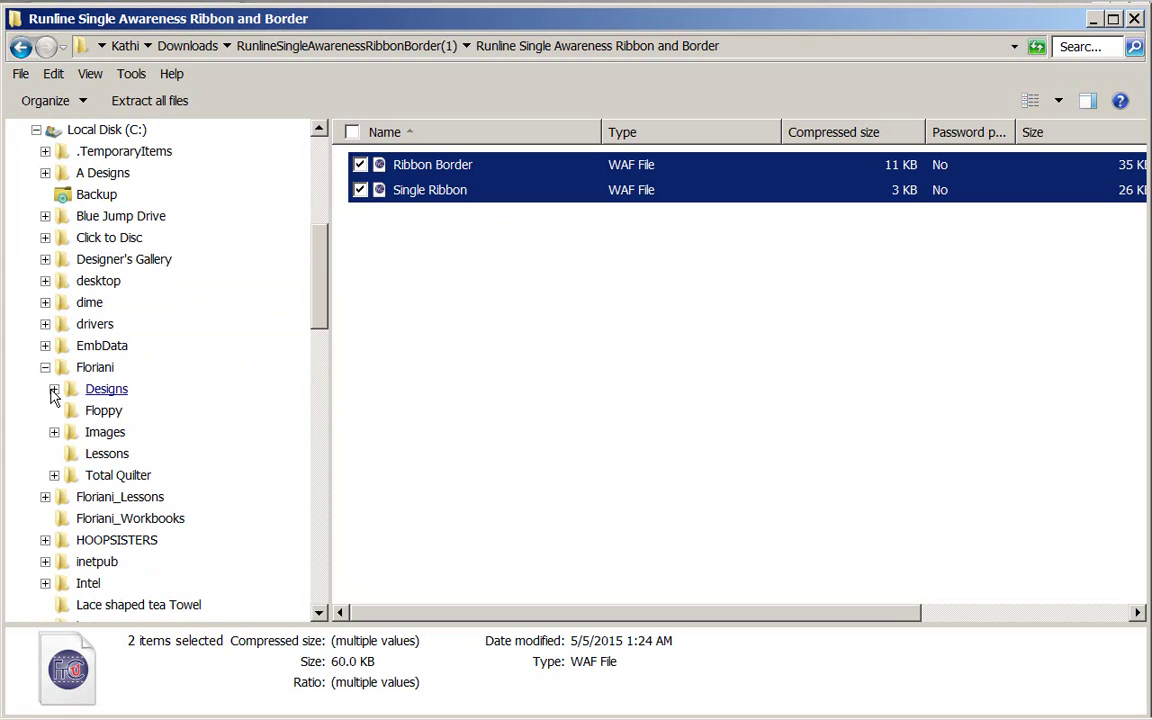
{"action": "left_click", "coordinate": [54, 390]}
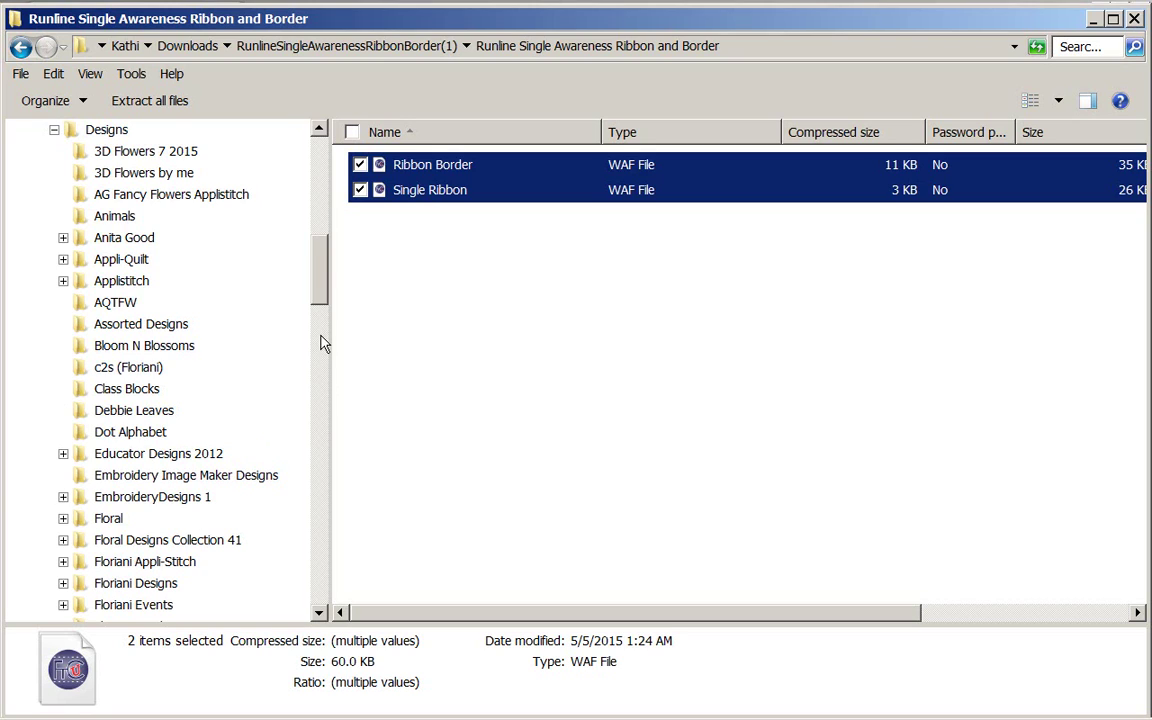
{"action": "left_click_drag", "start_coordinate": [322, 295], "coordinate": [328, 370]}
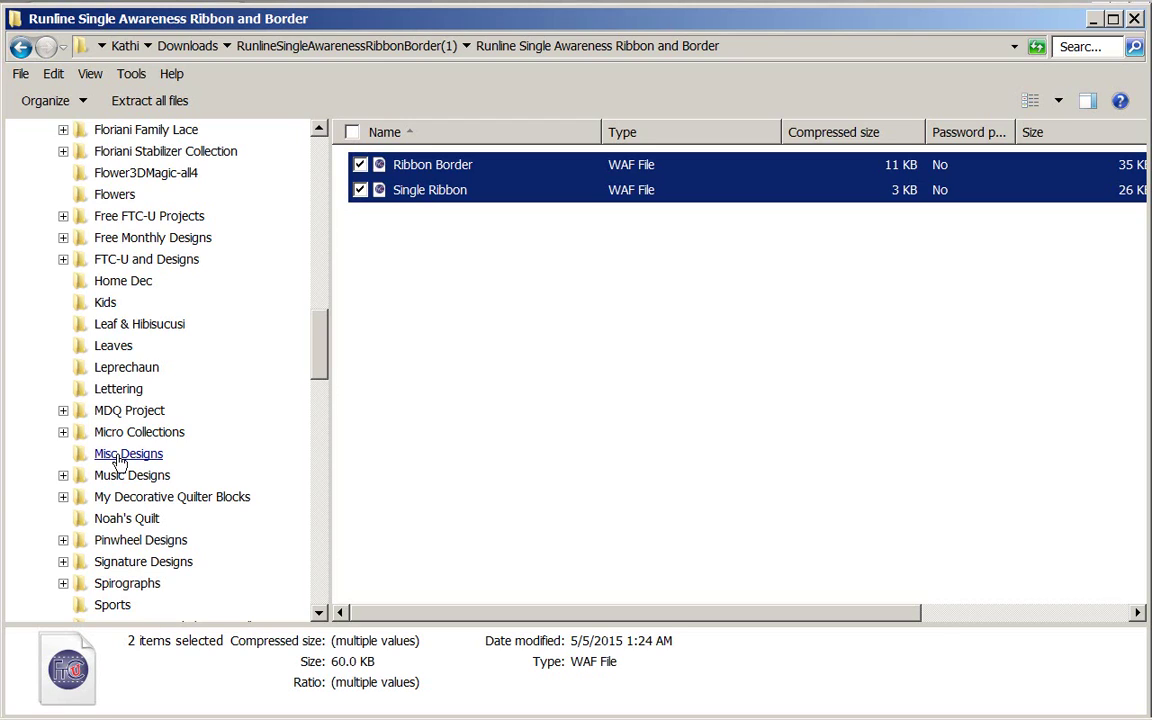
{"action": "left_click", "coordinate": [80, 458]}
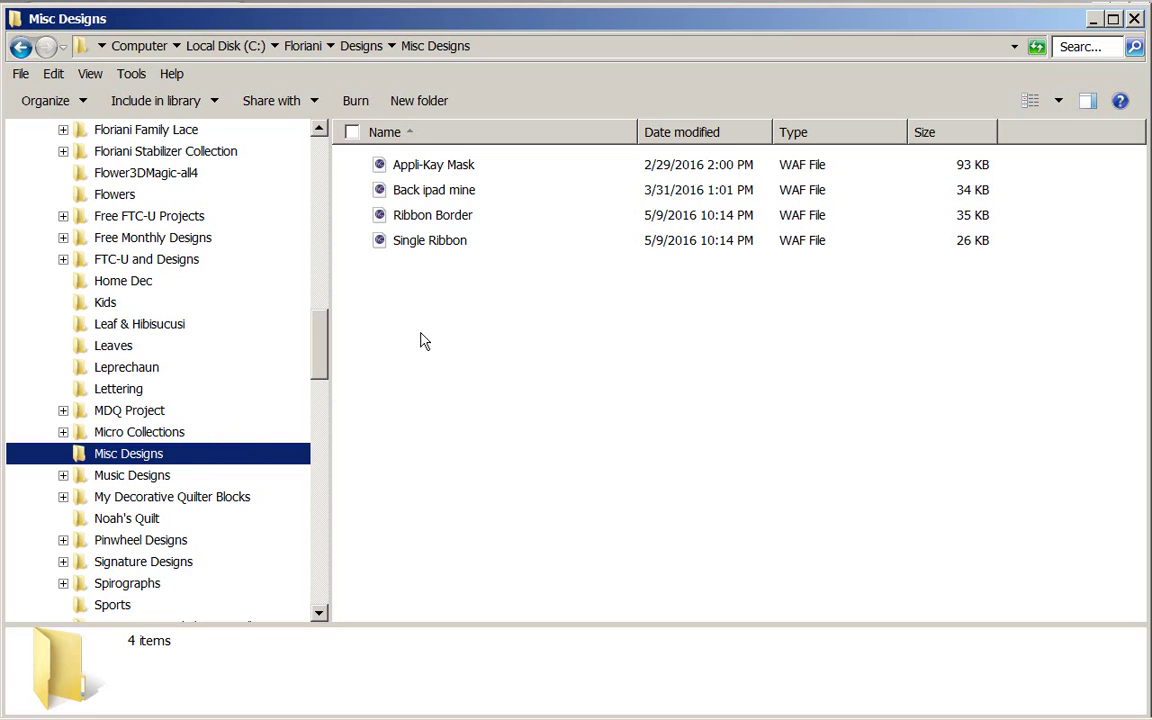
Step: Paste the copied ribbon files into the Misc Designs folder, replacing the existing files of the same name
{"action": "right_click", "coordinate": [253, 456]}
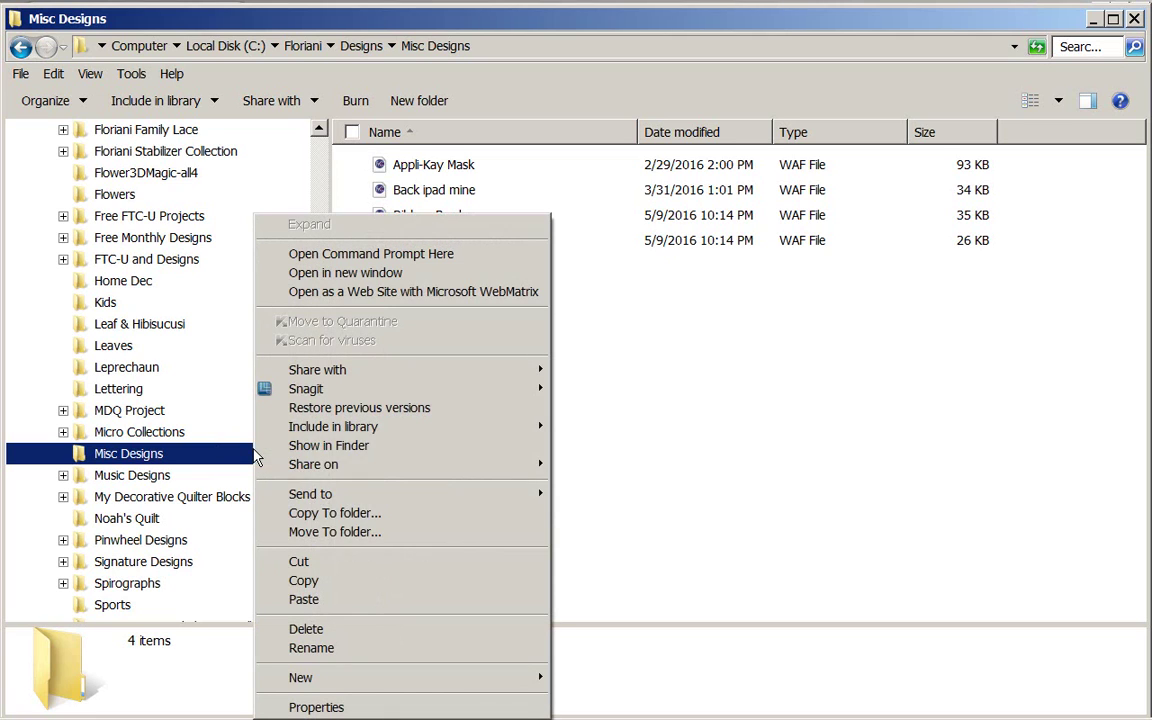
{"action": "left_click", "coordinate": [351, 605]}
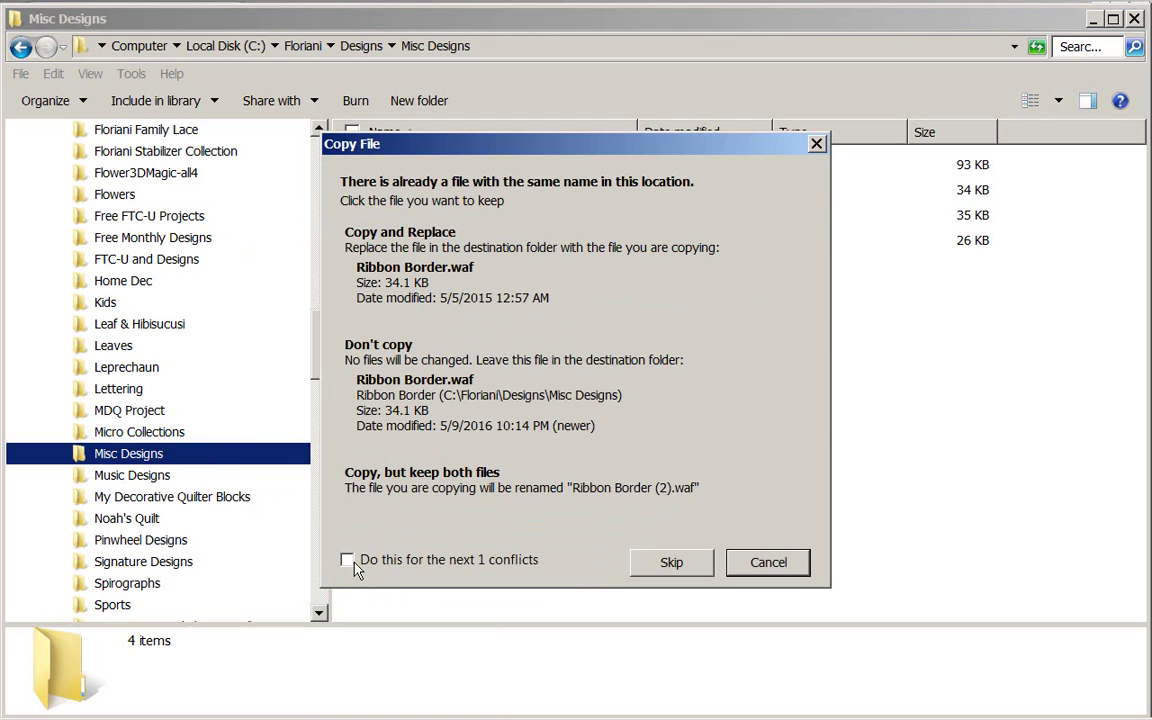
{"action": "left_click", "coordinate": [393, 250]}
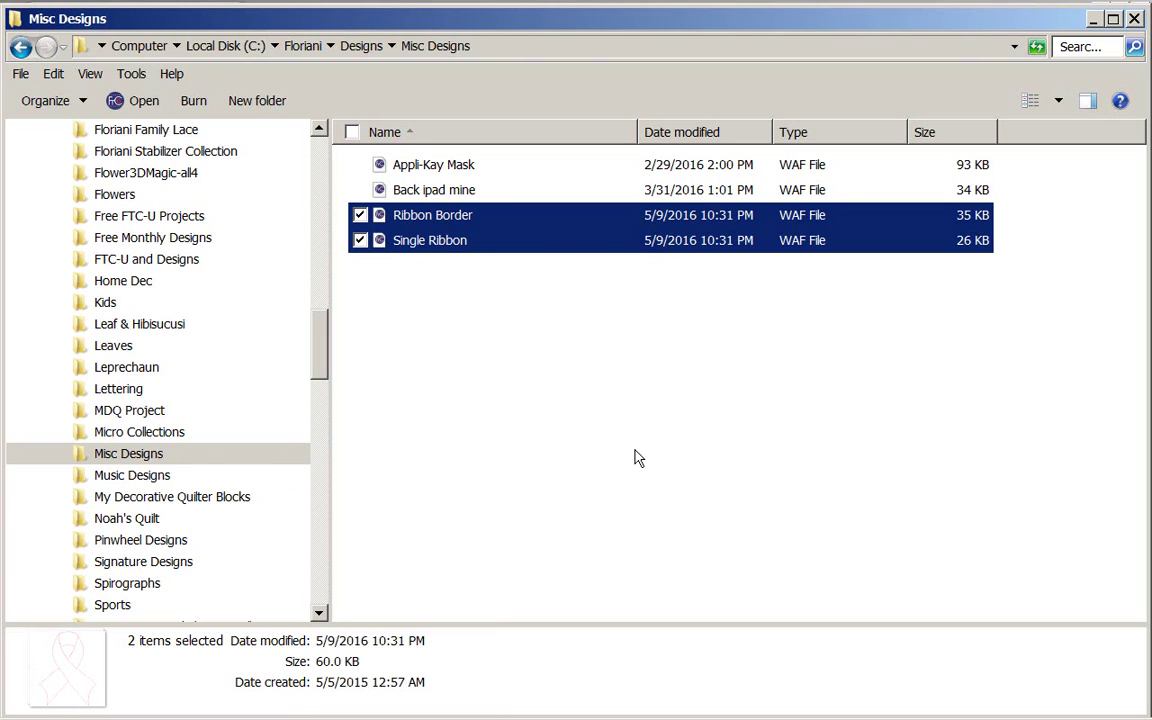
Step: Close the Misc Designs folder window and the web browser to return to Floriani Total Control U
{"action": "left_click", "coordinate": [1135, 20]}
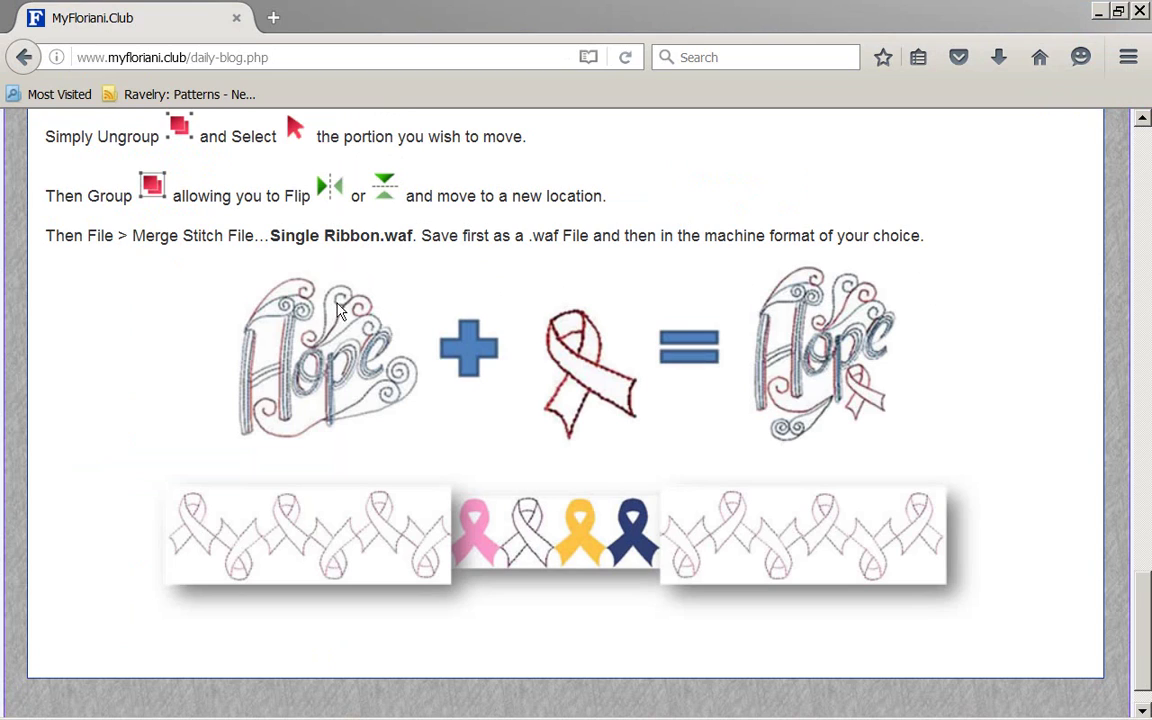
{"action": "left_click", "coordinate": [193, 545]}
{"action": "left_click", "coordinate": [1140, 12]}
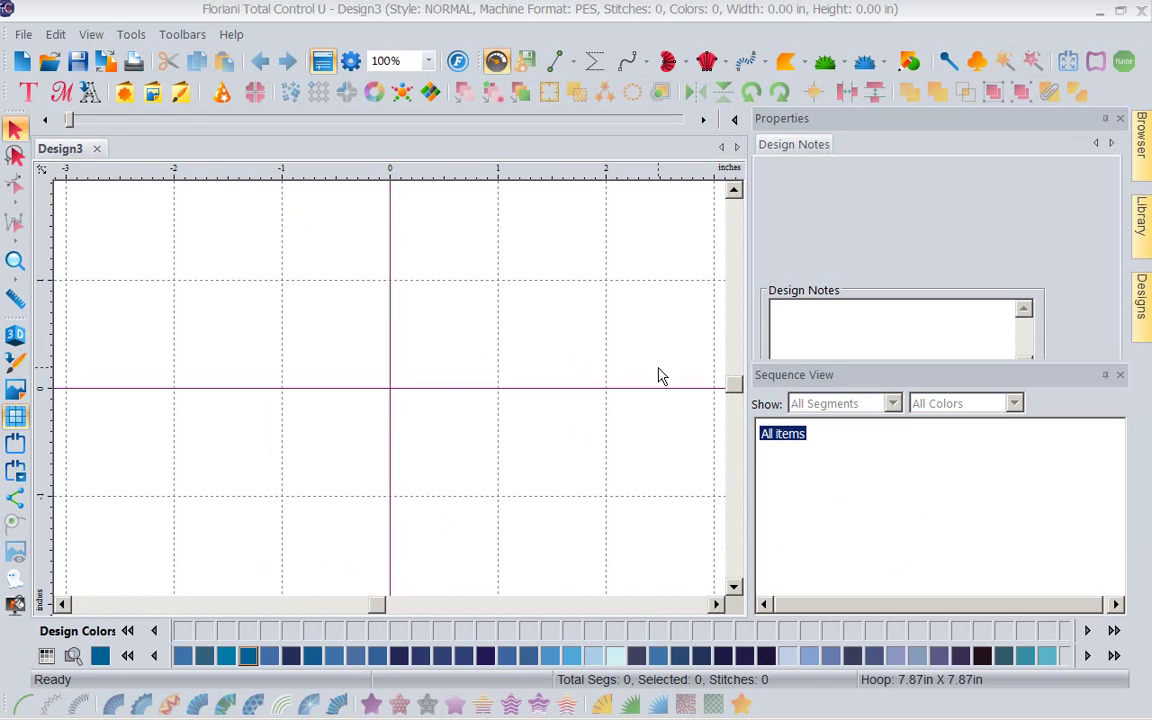
Step: Select the 5x7 inch waf folder of the Say it with Stitches embroidery designs in the design library
{"action": "mouse_move", "coordinate": [1141, 296]}
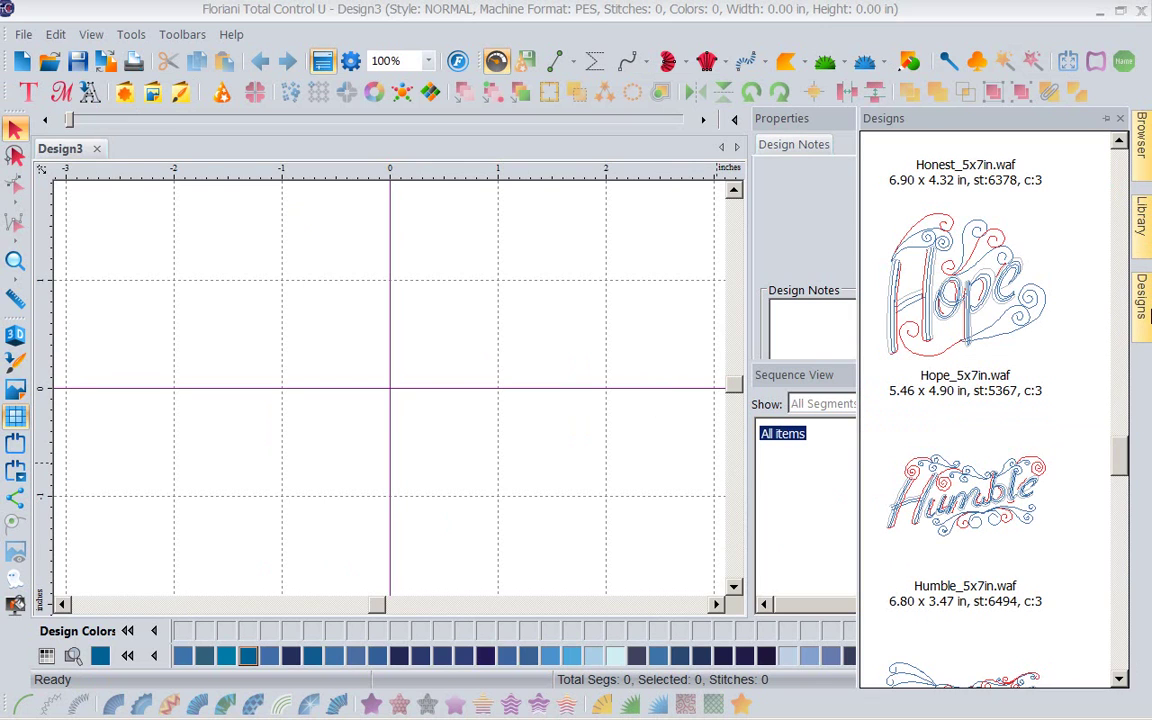
{"action": "mouse_move", "coordinate": [1150, 252]}
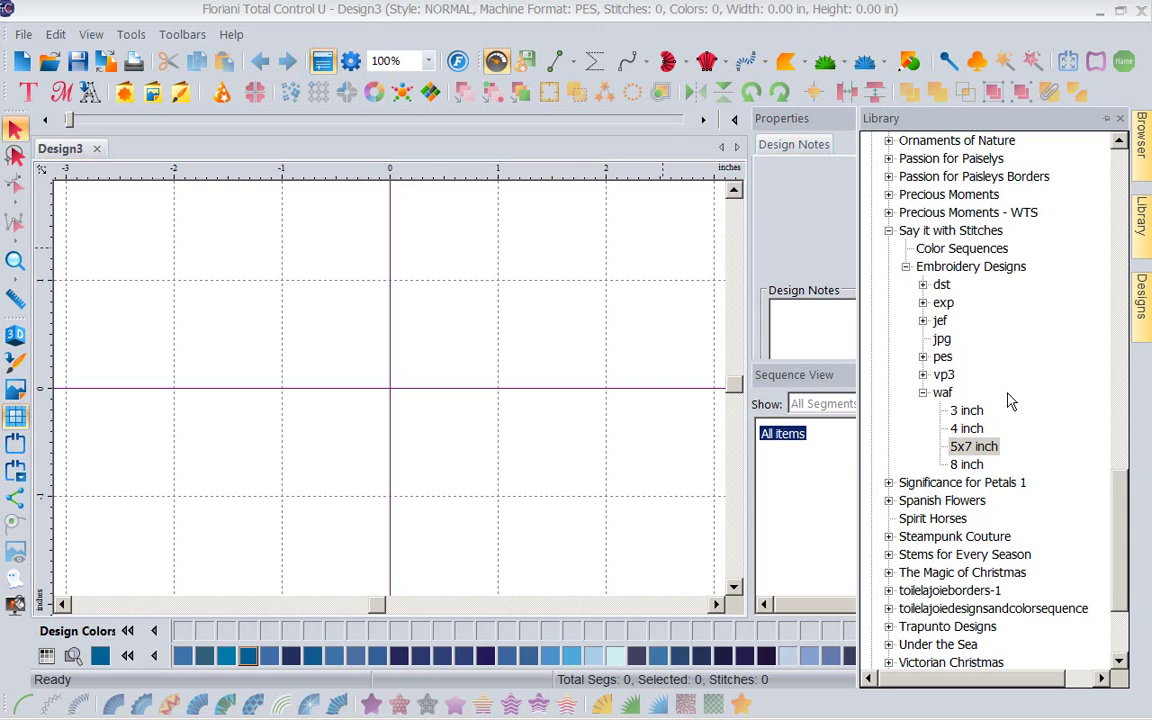
{"action": "left_click", "coordinate": [962, 448]}
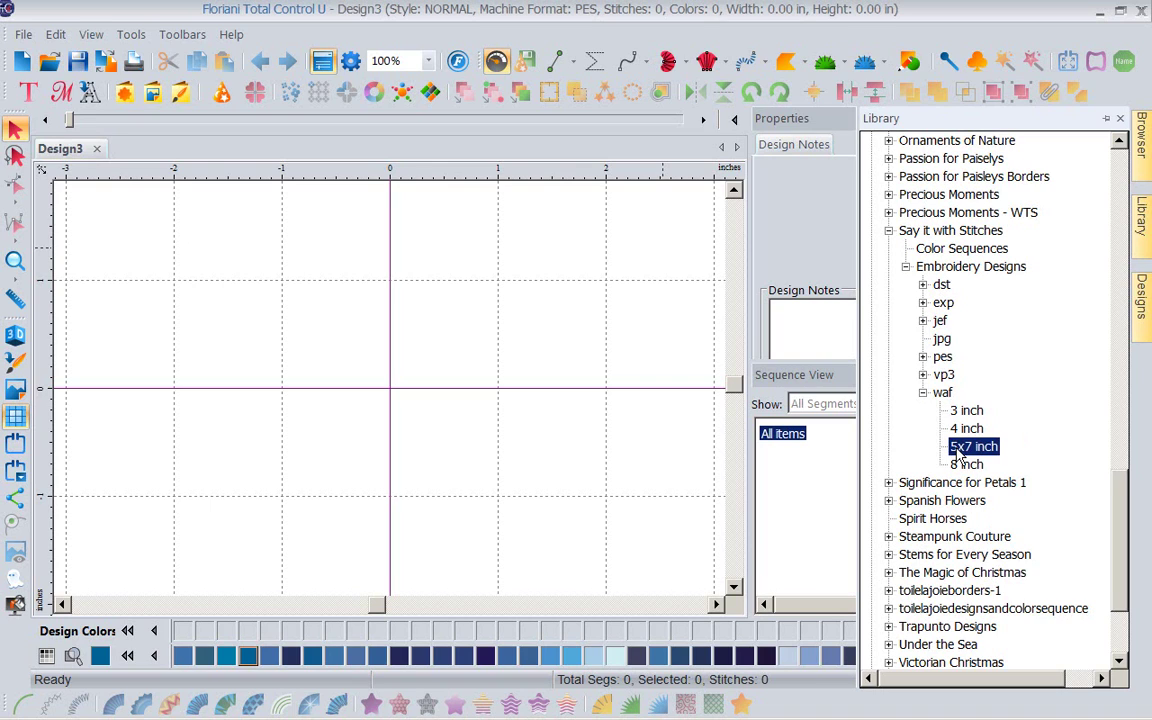
Step: Add the Hope_5x7in.waf design from the 5x7 inch folder to the centre of the empty design page
{"action": "left_click", "coordinate": [1143, 313]}
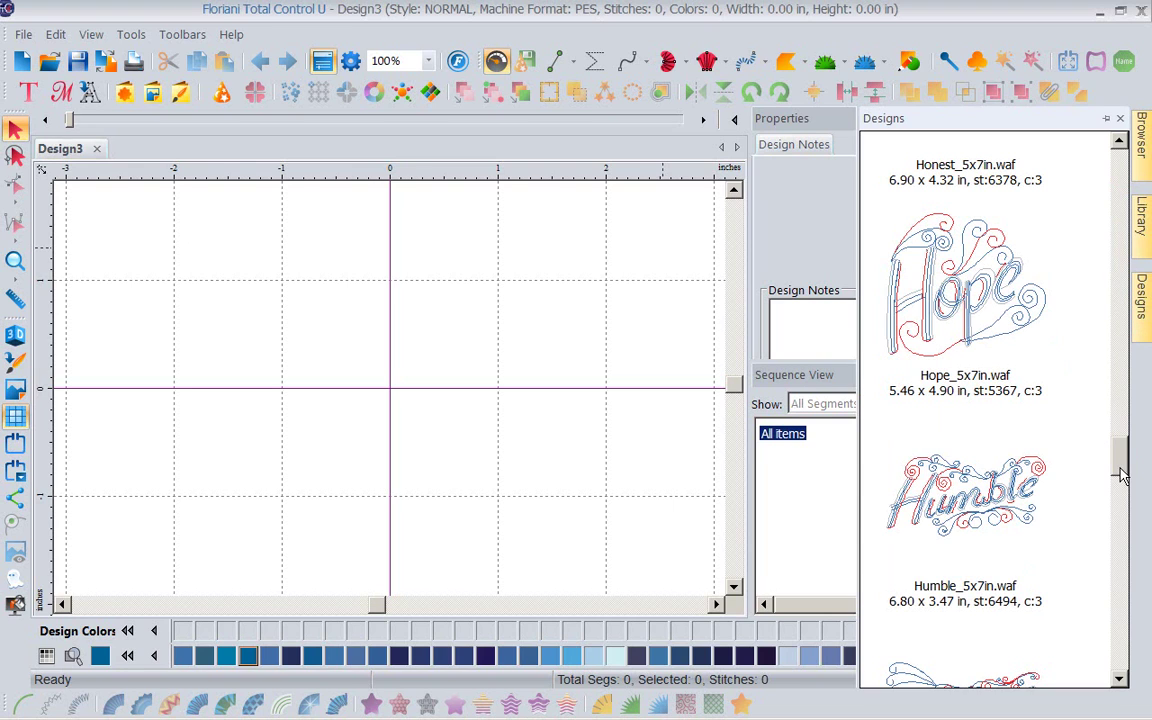
{"action": "mouse_move", "coordinate": [1122, 476]}
{"action": "left_mouse_down"}
{"action": "mouse_move", "coordinate": [1116, 160]}
{"action": "mouse_move", "coordinate": [1133, 358]}
{"action": "mouse_move", "coordinate": [1122, 483]}
{"action": "mouse_move", "coordinate": [1122, 469]}
{"action": "left_mouse_up"}
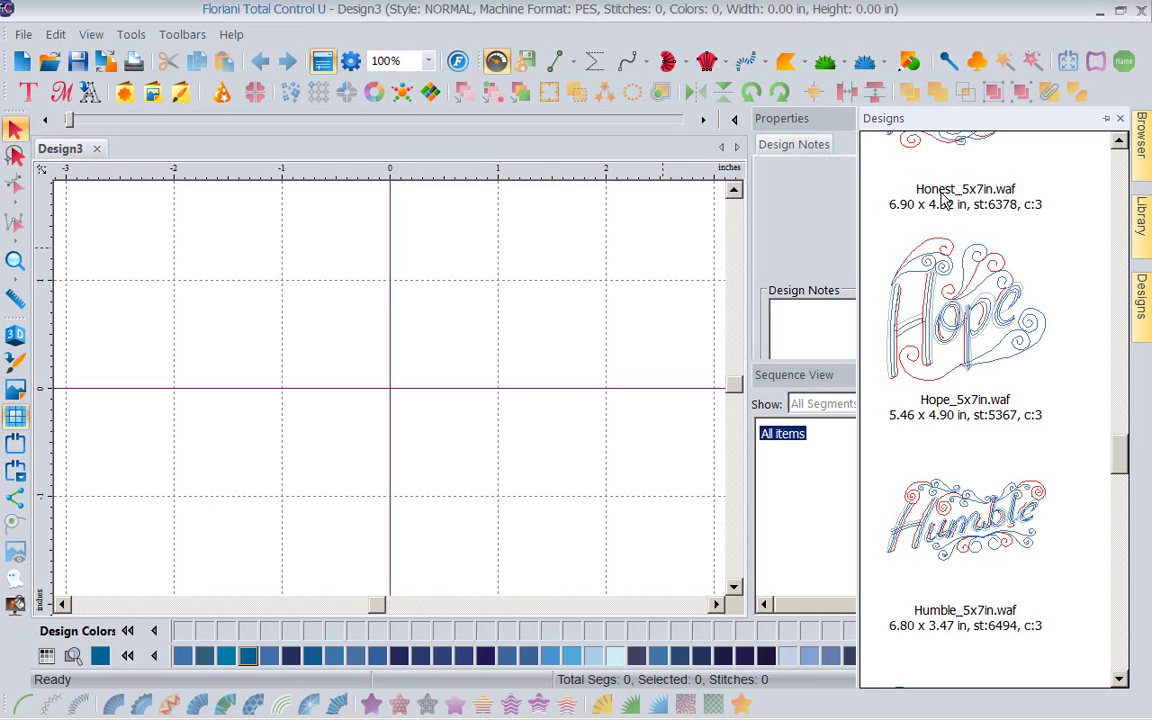
{"action": "left_click_drag", "start_coordinate": [930, 310], "coordinate": [393, 378]}
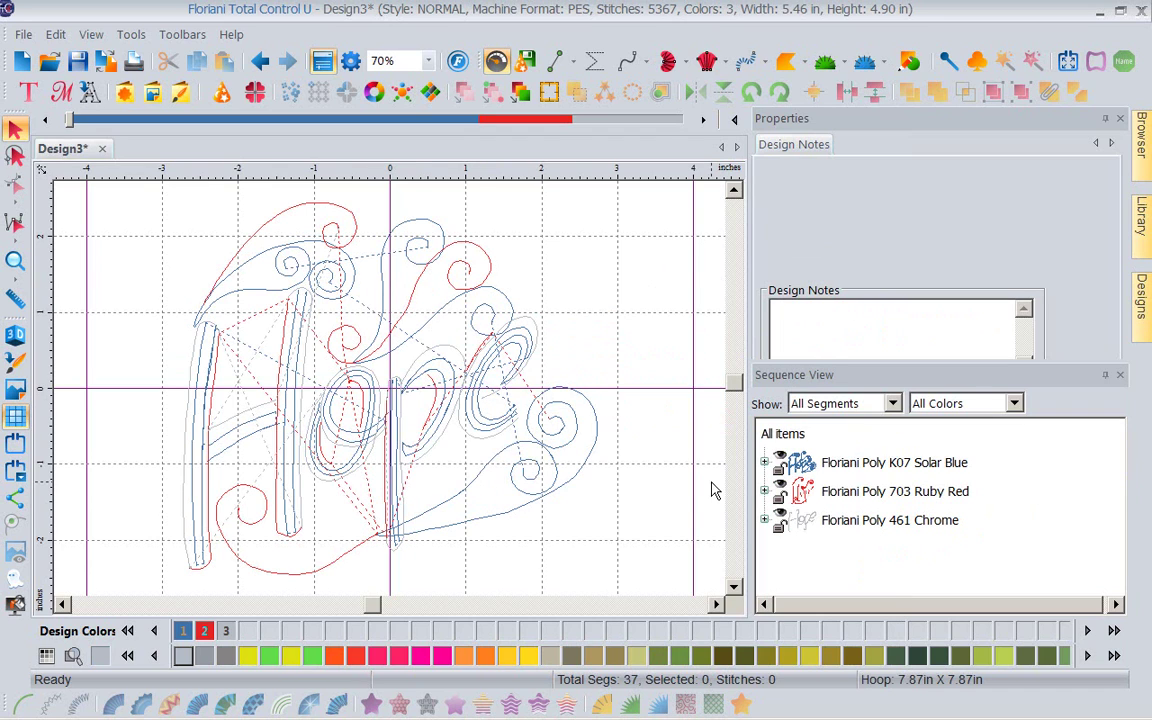
Step: Ungroup the entire Hope design into separate segments and clear the selection
{"action": "left_click", "coordinate": [372, 196]}
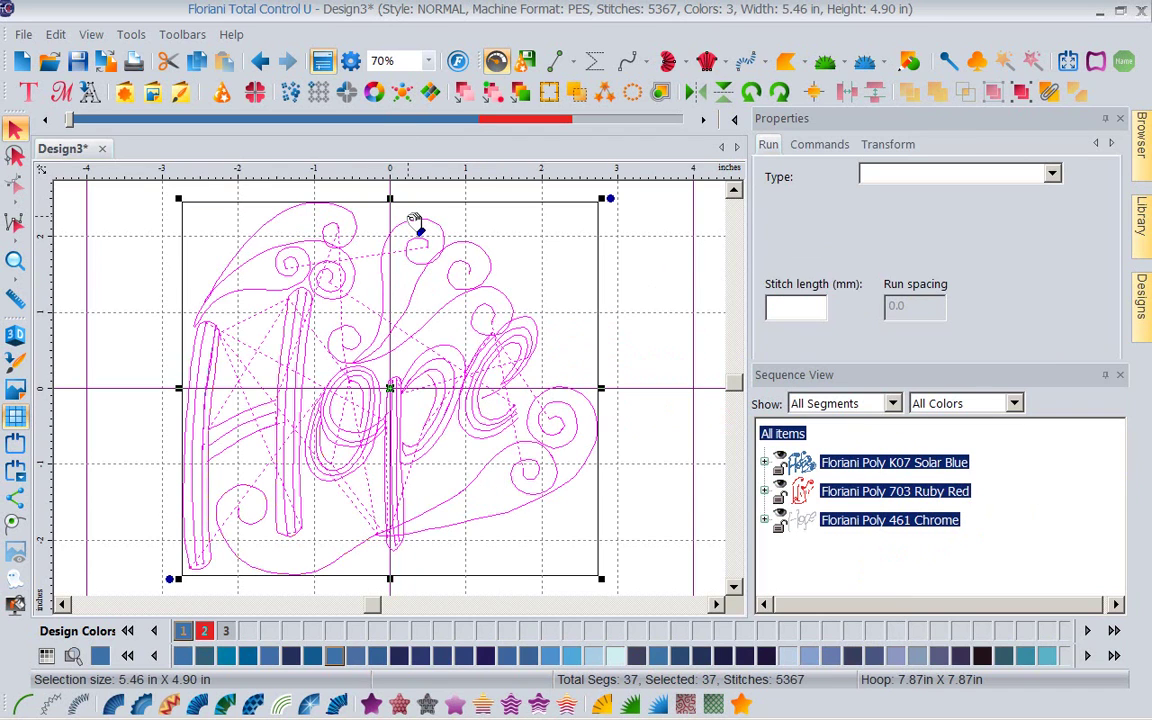
{"action": "left_click", "coordinate": [667, 338]}
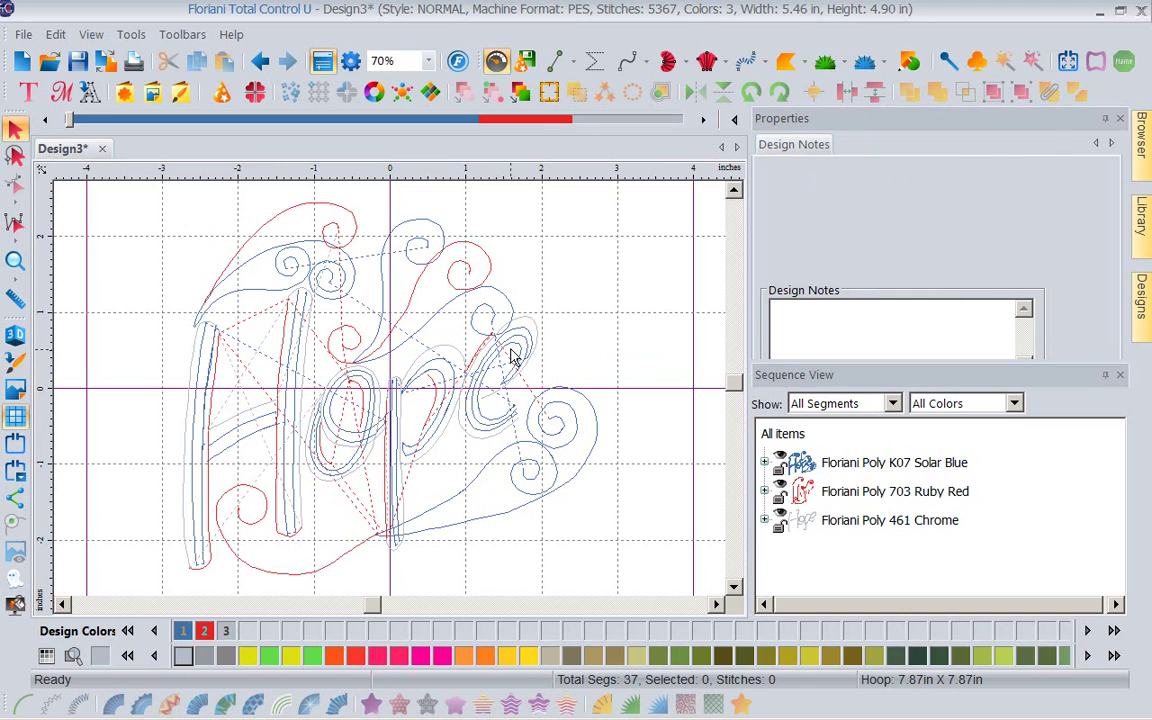
{"action": "key", "text": "ctrl+a"}
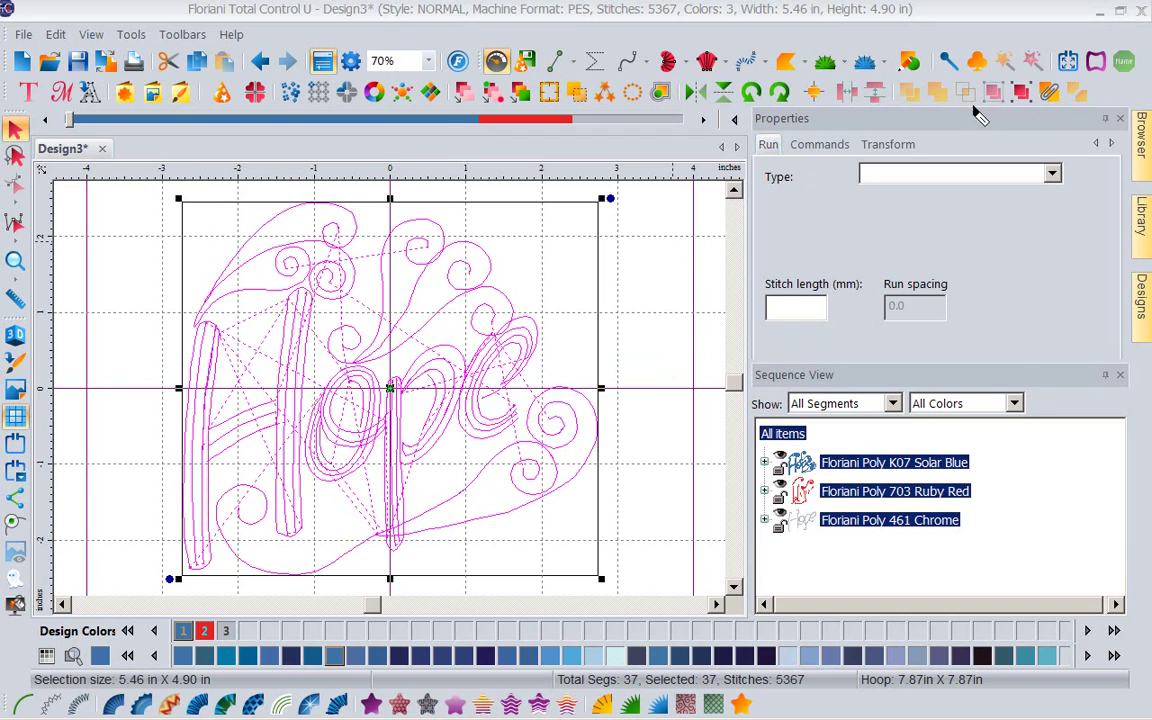
{"action": "mouse_move", "coordinate": [970, 101]}
{"action": "left_mouse_down"}
{"action": "mouse_move", "coordinate": [1041, 106]}
{"action": "mouse_move", "coordinate": [1035, 75]}
{"action": "mouse_move", "coordinate": [978, 104]}
{"action": "left_mouse_up"}
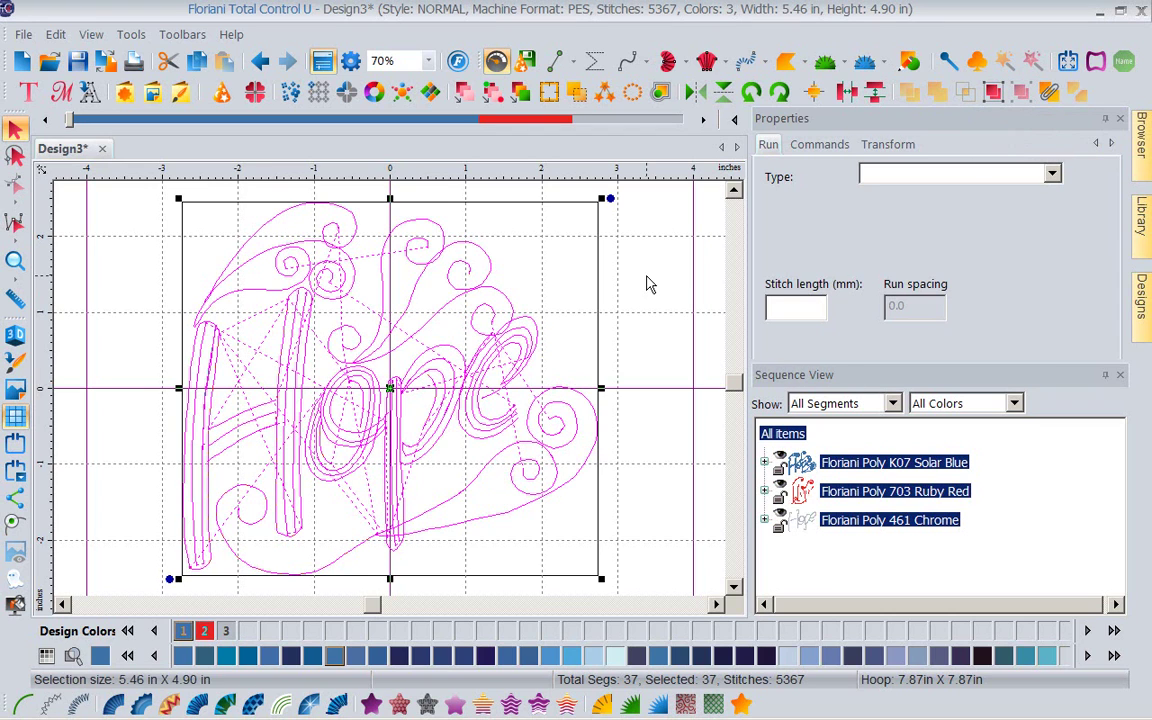
{"action": "left_click", "coordinate": [584, 254]}
Step: Select the blue and red swirls above the letter H one at a time to check that they are separate segments
{"action": "left_click", "coordinate": [322, 293]}
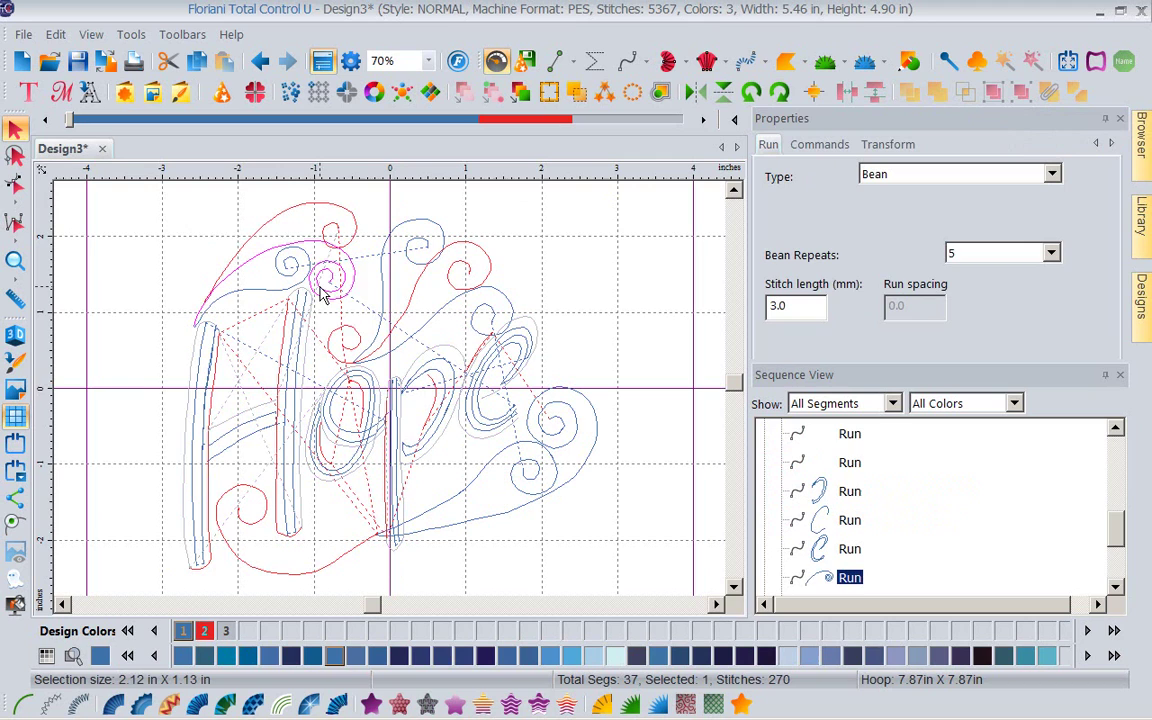
{"action": "left_click", "coordinate": [305, 207]}
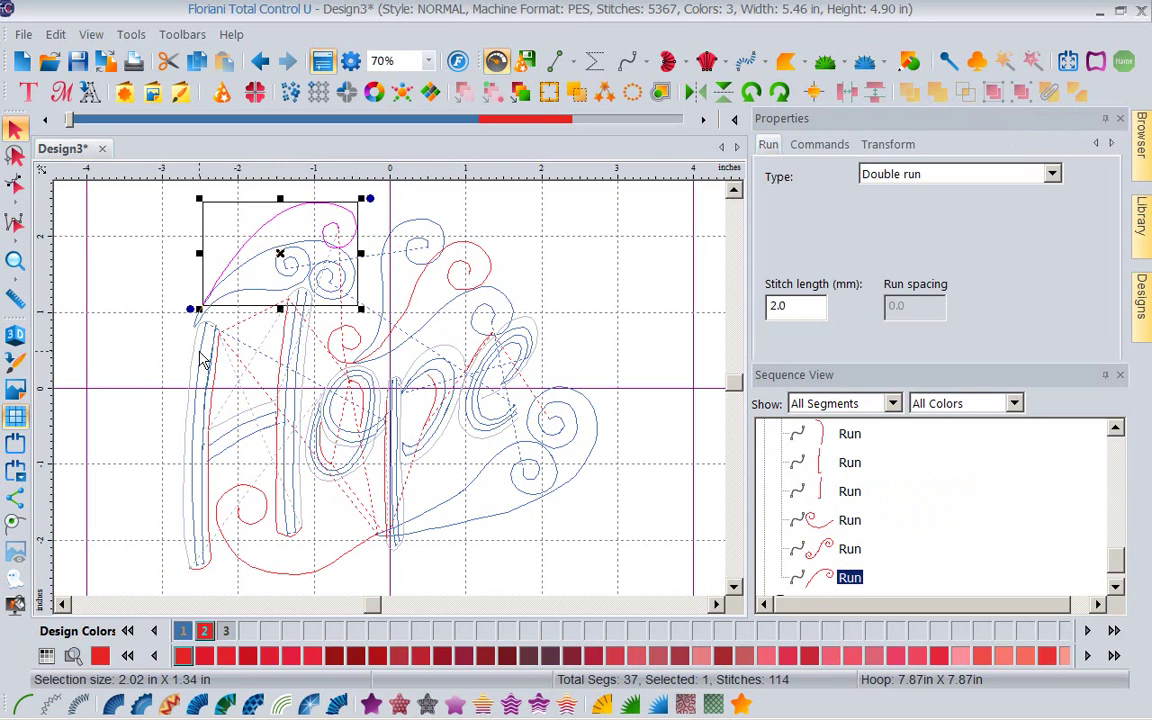
{"action": "left_click", "coordinate": [177, 318]}
{"action": "left_click", "coordinate": [644, 551]}
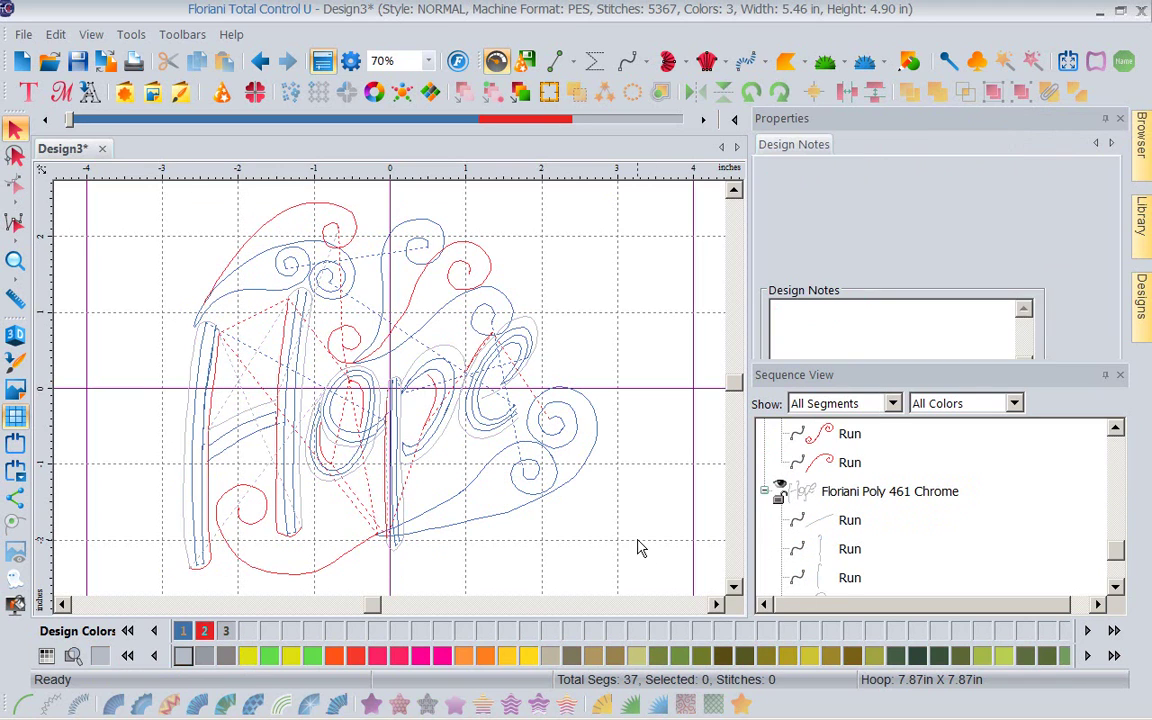
Step: Pull the blue double swirl below the letter e away from the Hope lettering and delete it
{"action": "left_click", "coordinate": [591, 470]}
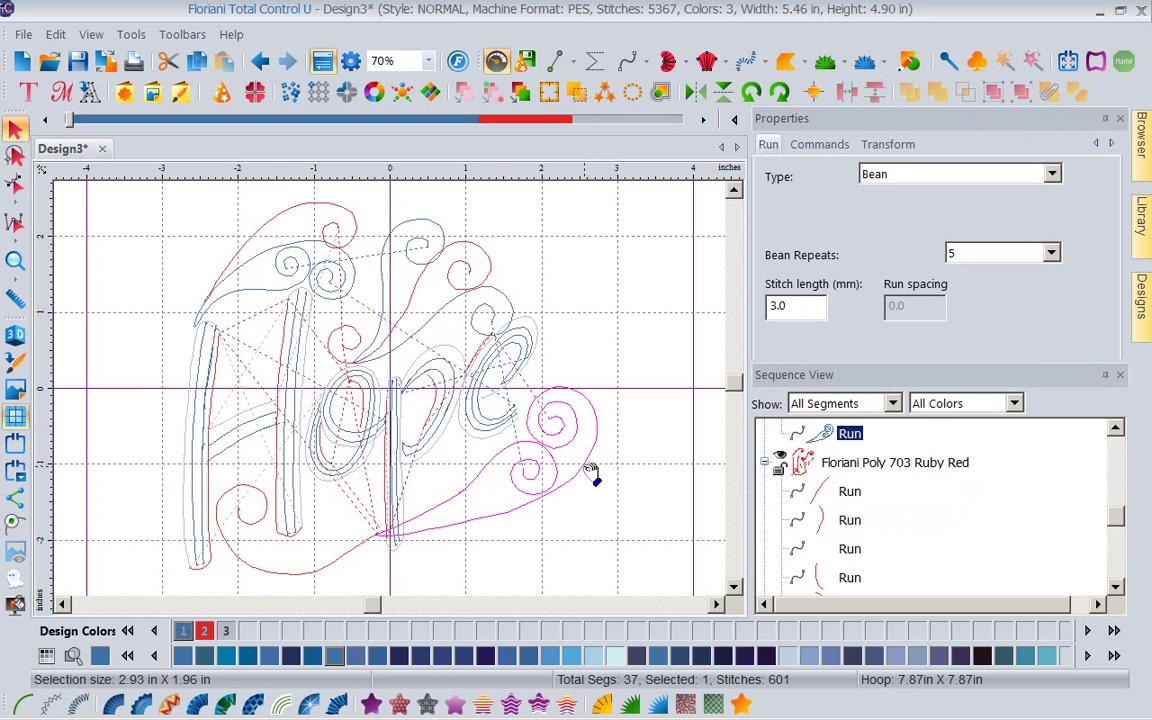
{"action": "left_click_drag", "start_coordinate": [591, 470], "coordinate": [524, 516]}
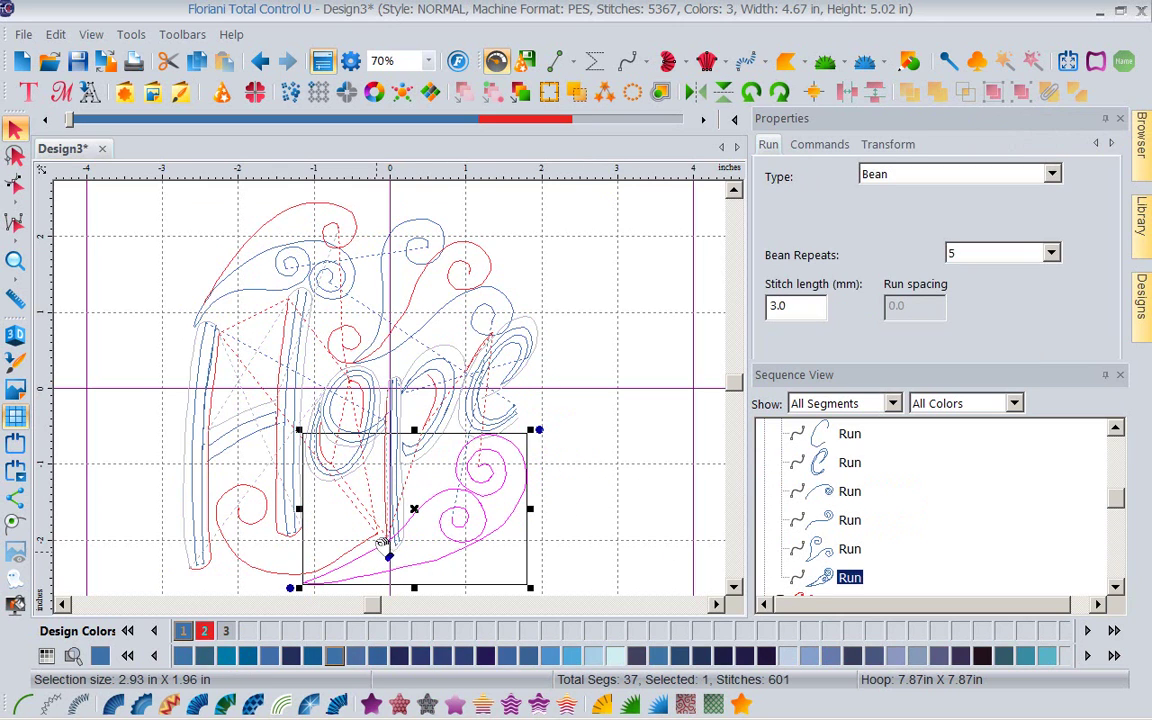
{"action": "left_click_drag", "start_coordinate": [416, 512], "coordinate": [579, 473]}
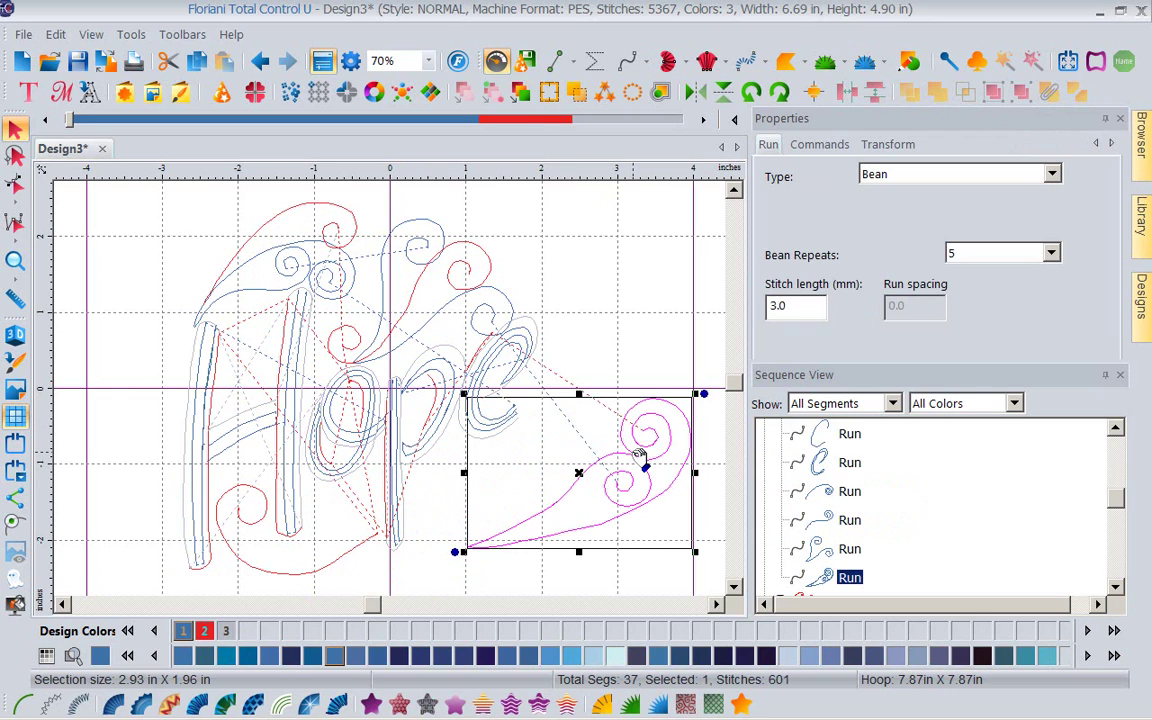
{"action": "key", "text": "Delete"}
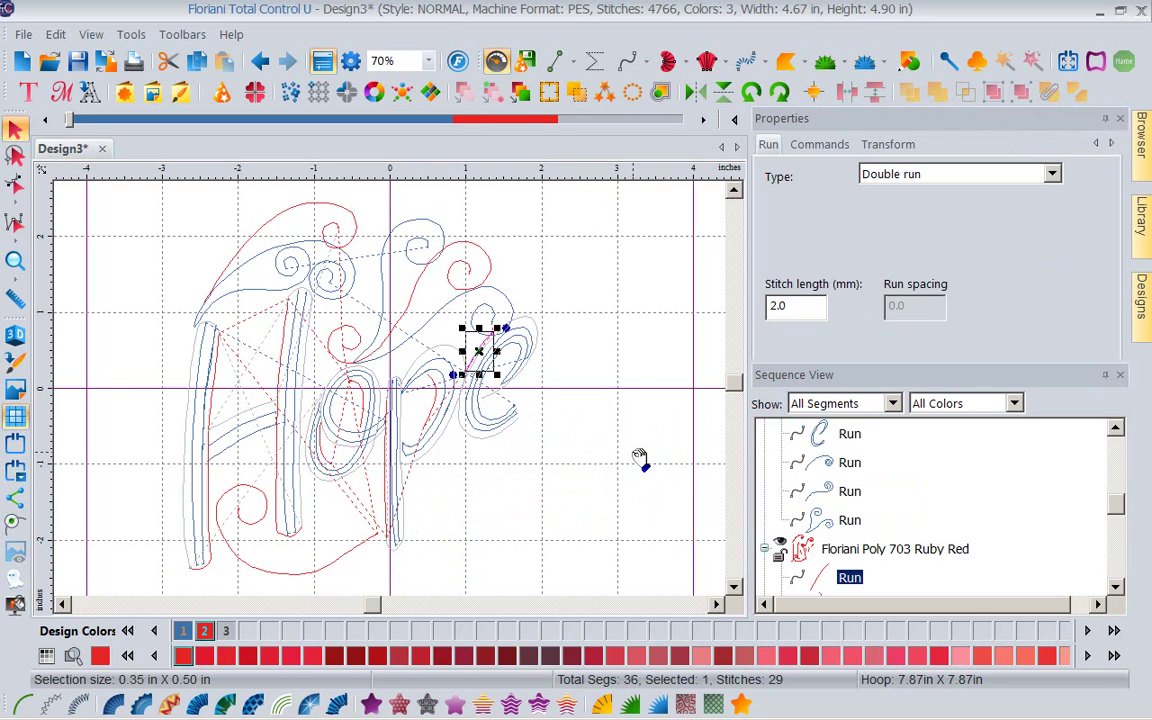
{"action": "left_click", "coordinate": [560, 504]}
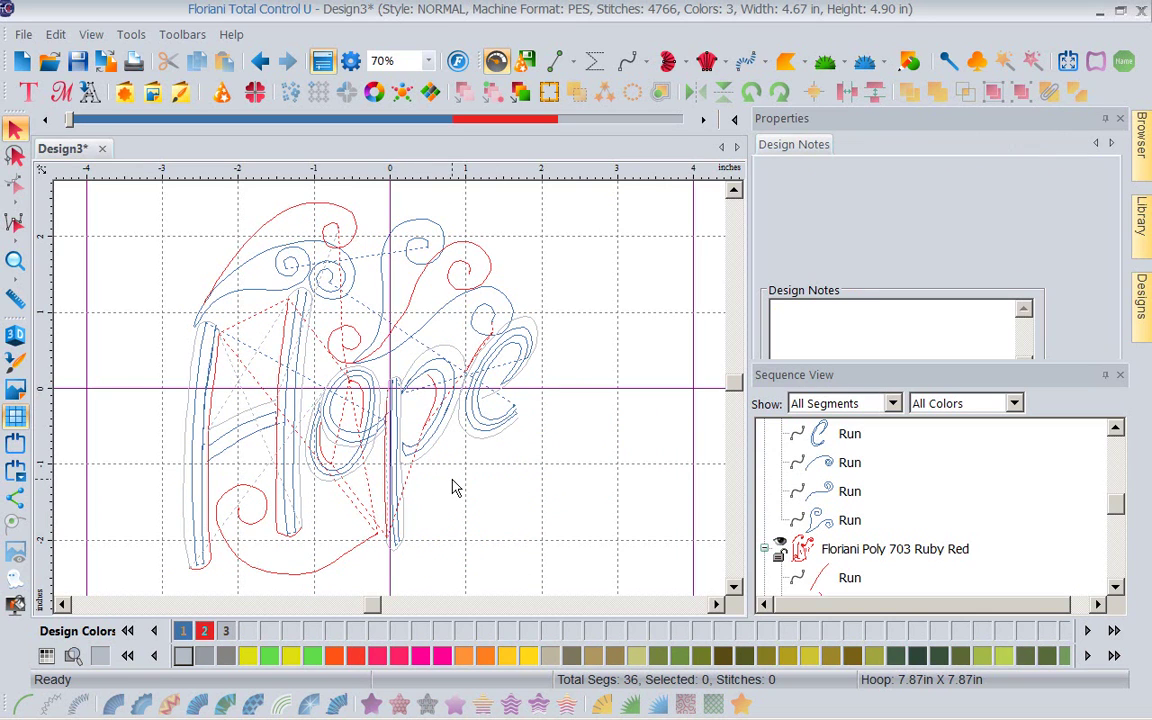
Step: Select the Misc Designs folder in the design library and display its designs
{"action": "left_click", "coordinate": [1141, 215]}
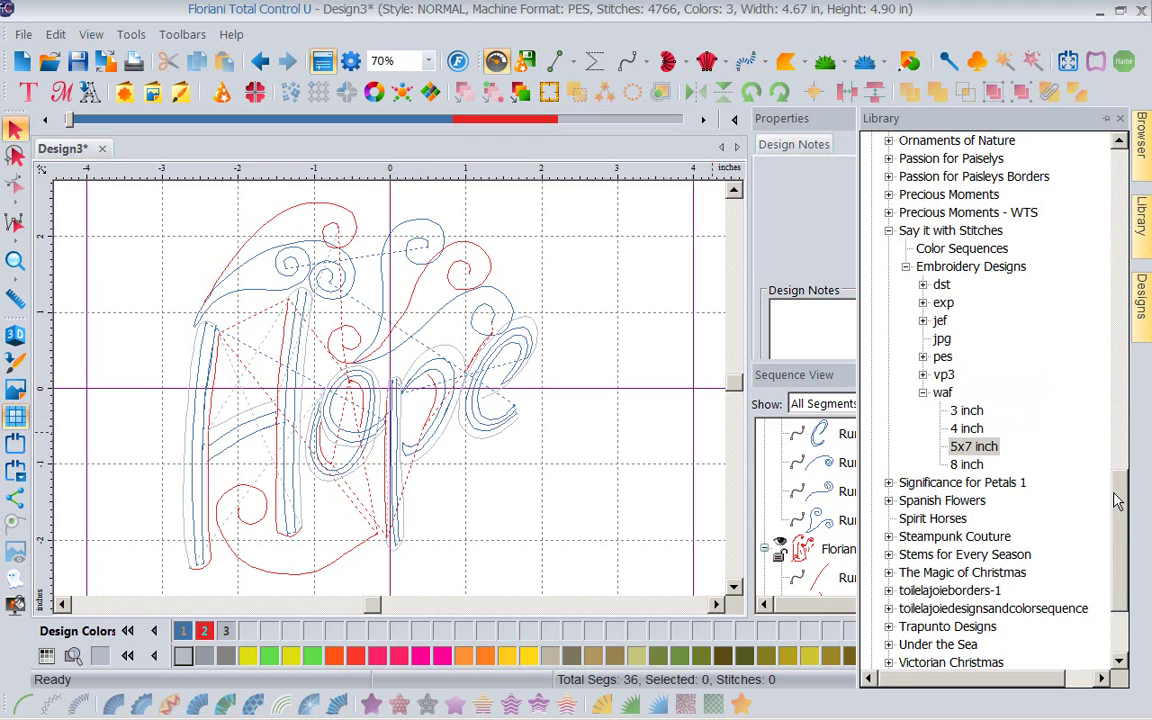
{"action": "left_click_drag", "start_coordinate": [1117, 500], "coordinate": [1117, 443]}
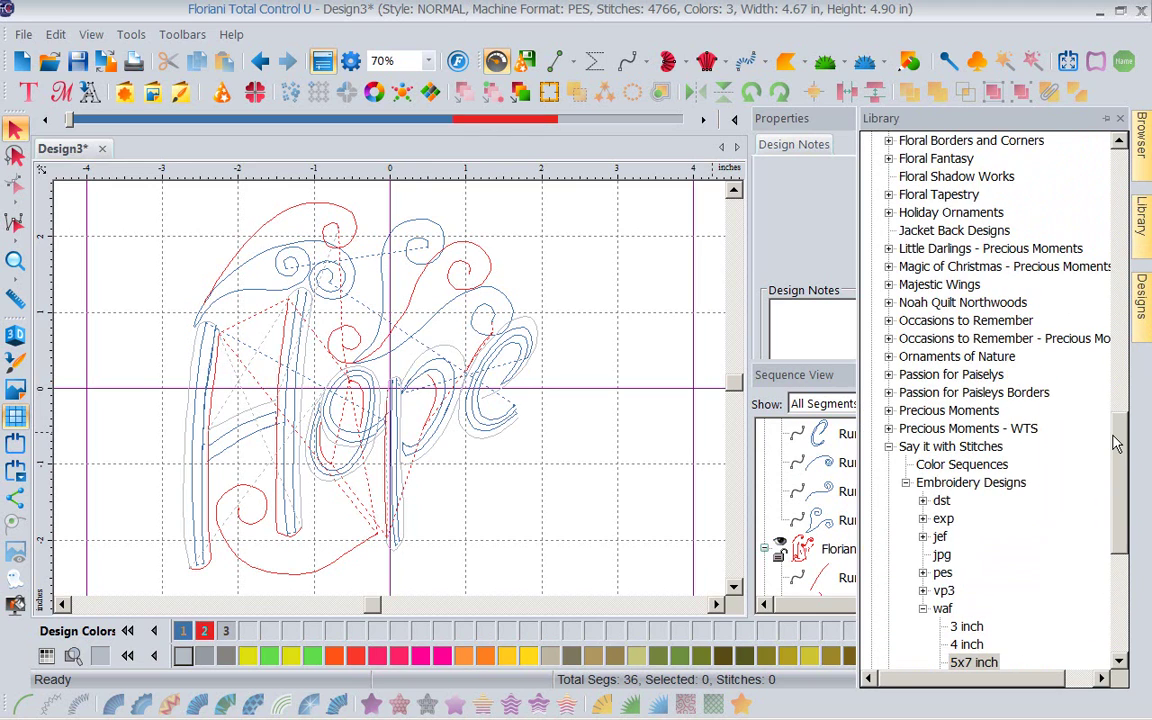
{"action": "left_click_drag", "start_coordinate": [1117, 443], "coordinate": [1122, 327]}
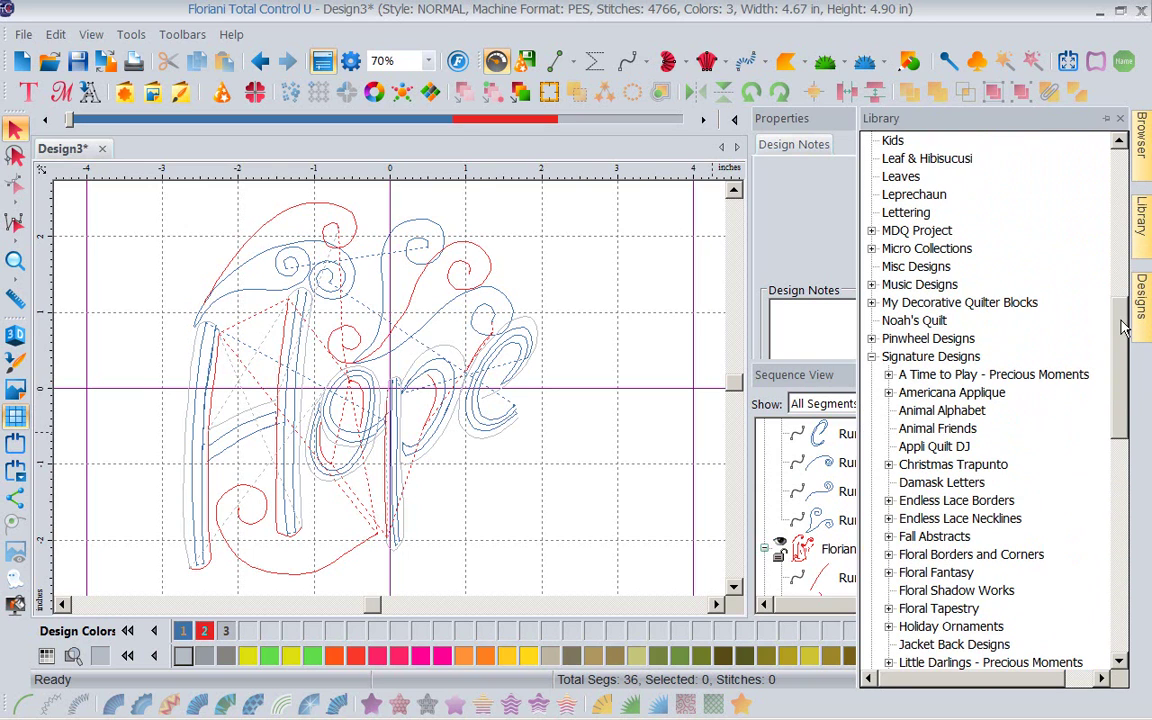
{"action": "left_click", "coordinate": [927, 268]}
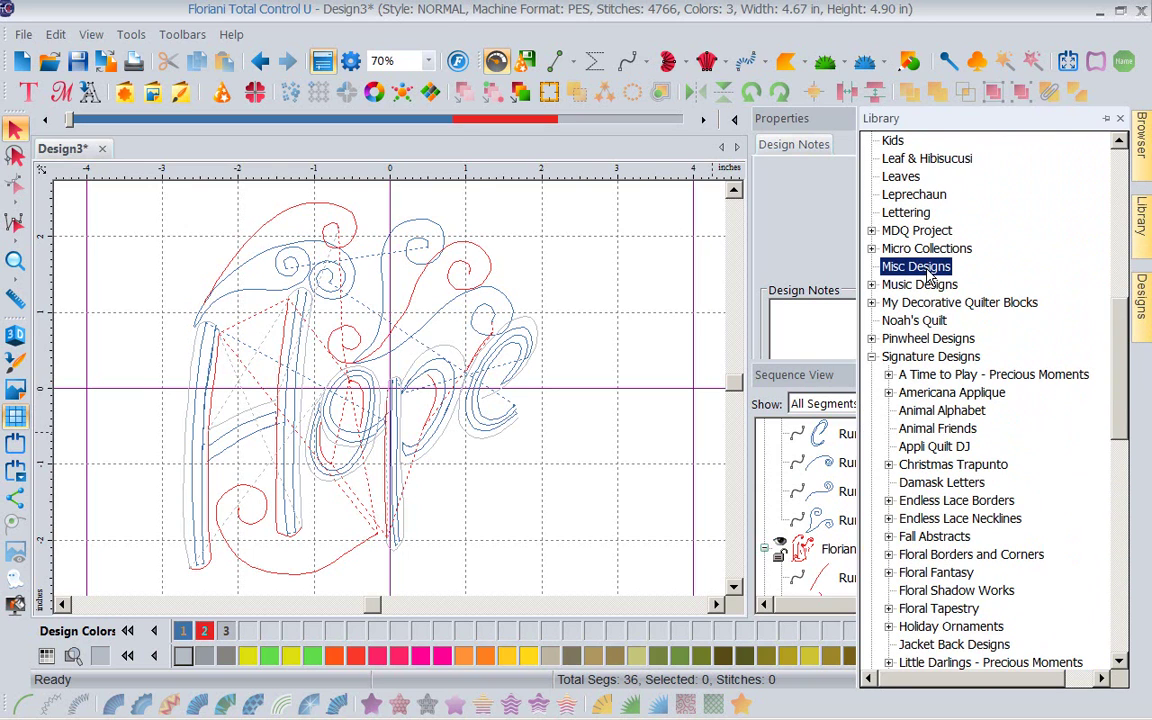
{"action": "left_click", "coordinate": [1143, 320]}
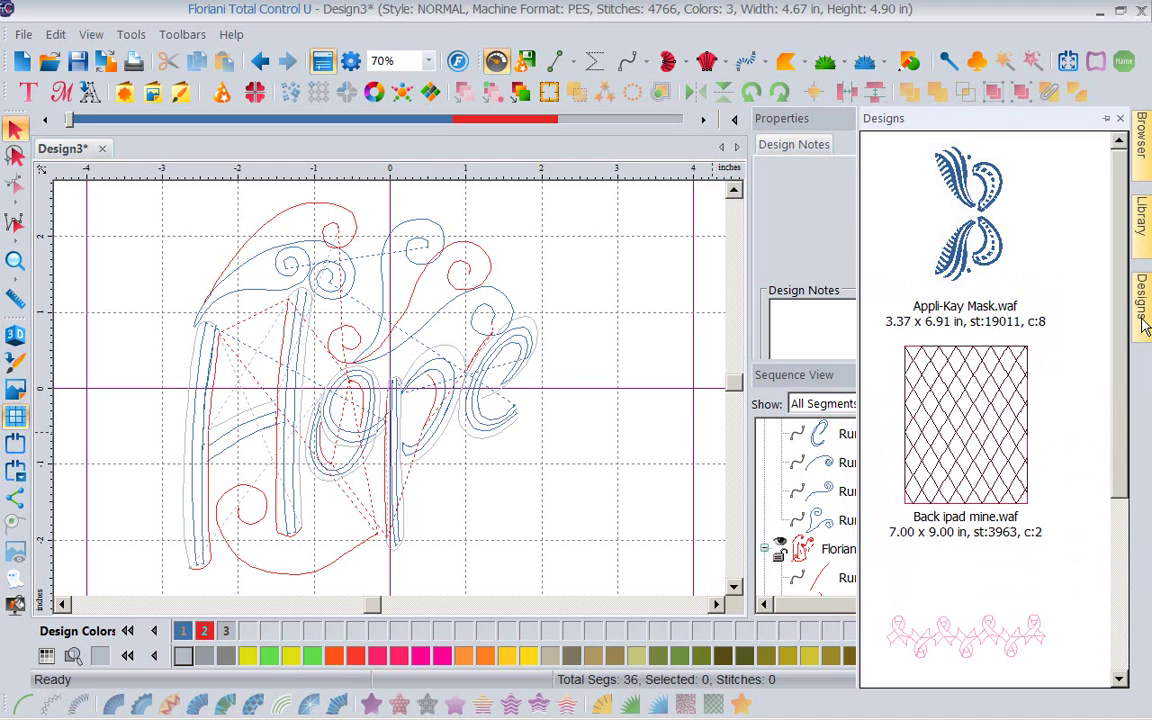
Step: Add the Single Ribbon.waf design to the page and position it beneath the letter e, beside the stem of the p
{"action": "scroll", "coordinate": [1120, 280], "scroll_direction": "down", "scroll_amount": 3}
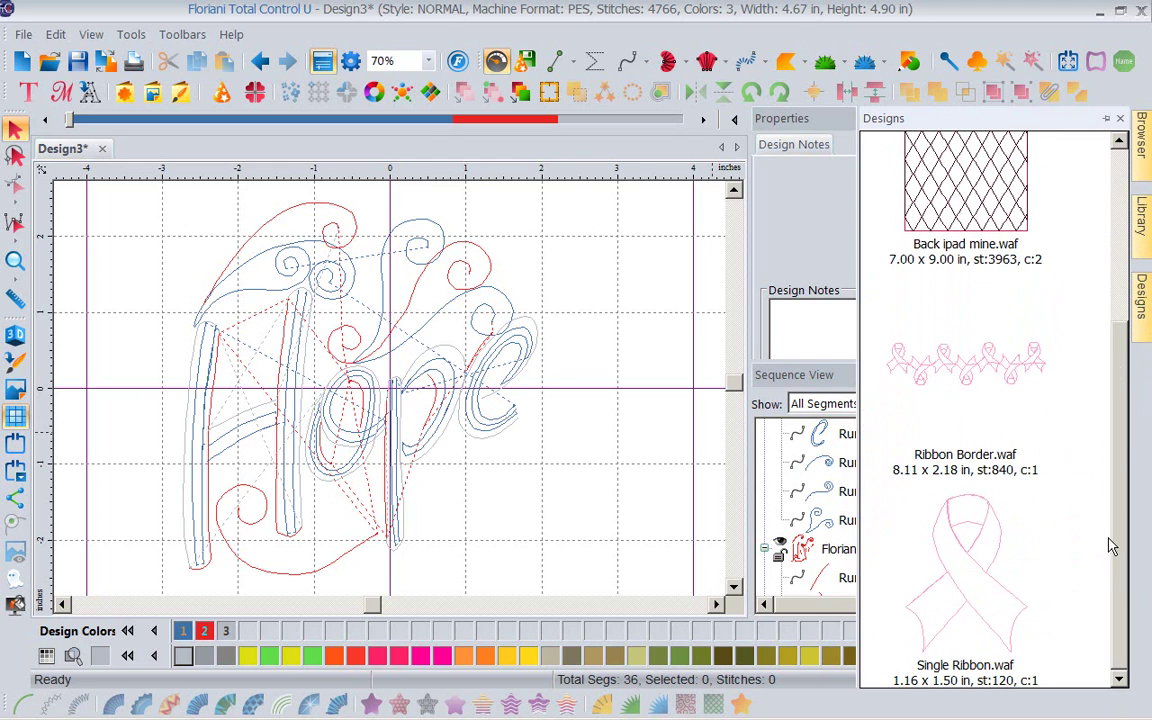
{"action": "left_click_drag", "start_coordinate": [967, 572], "coordinate": [572, 497]}
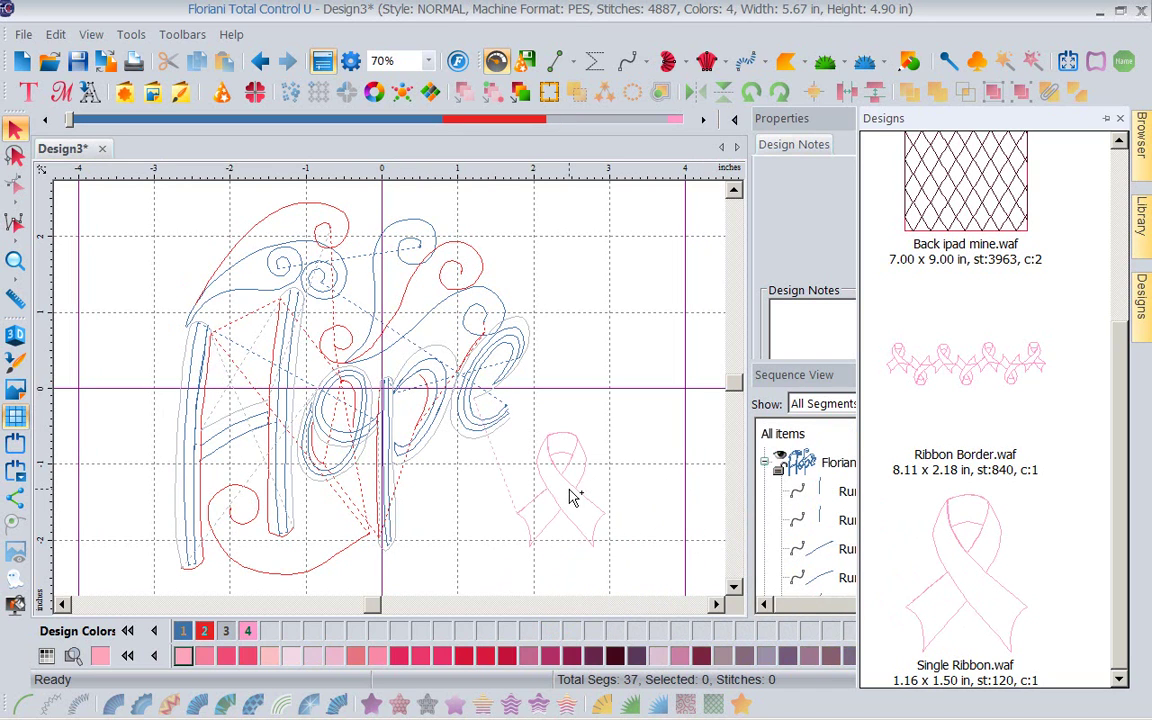
{"action": "left_click_drag", "start_coordinate": [550, 476], "coordinate": [446, 476]}
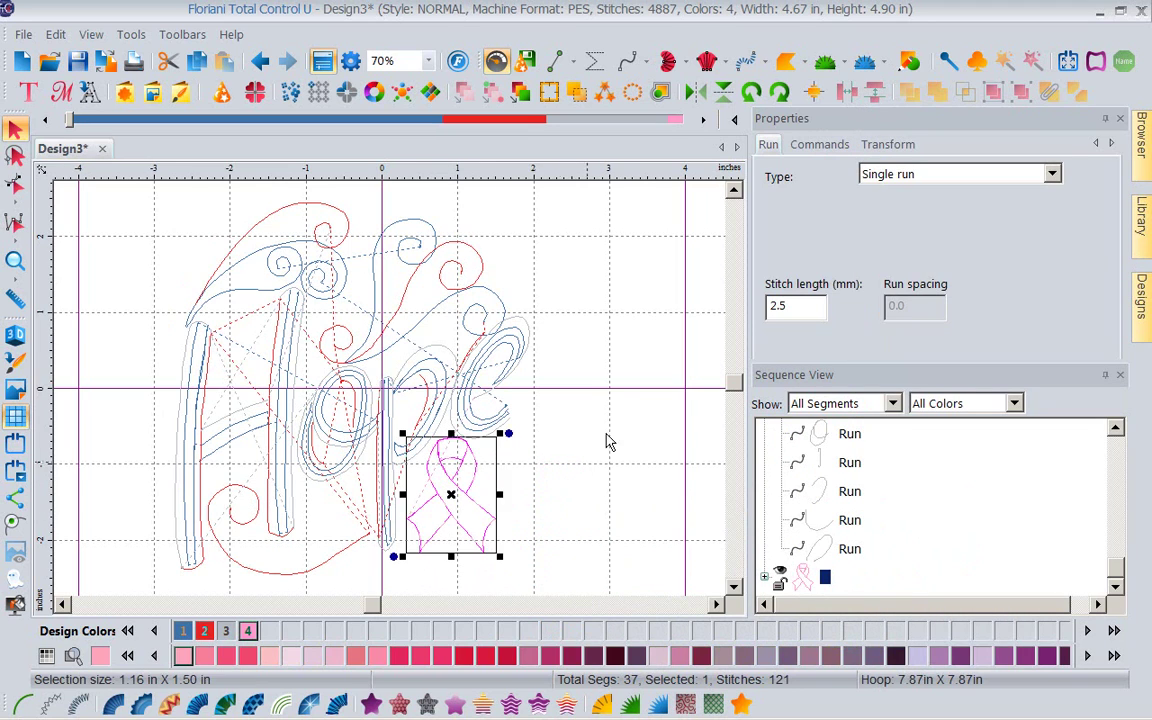
{"action": "left_click", "coordinate": [616, 401]}
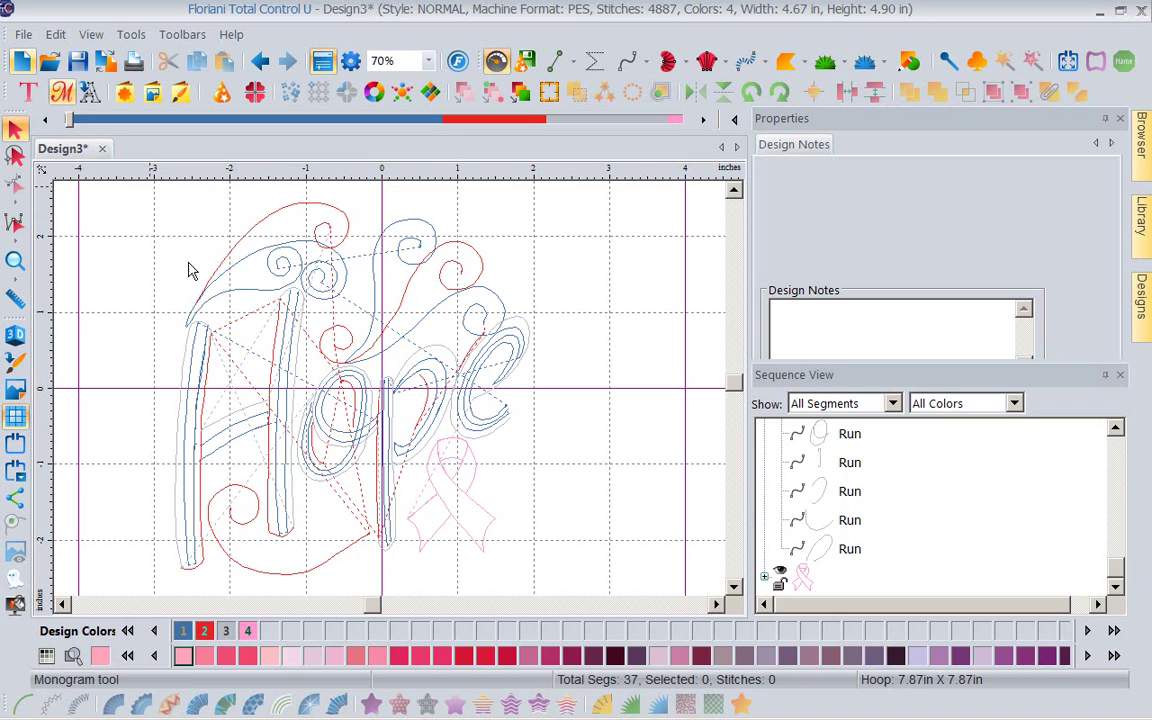
Step: Create a new design and place Single Ribbon.waf at the centre of its page
{"action": "left_click", "coordinate": [22, 63]}
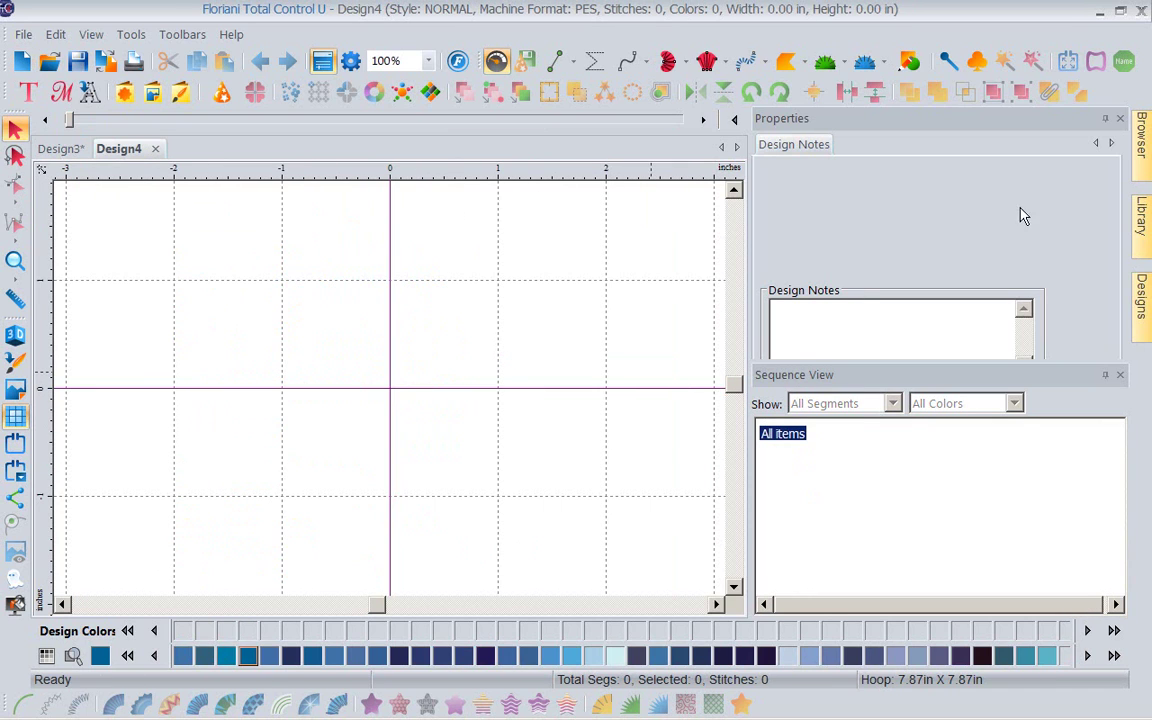
{"action": "left_click", "coordinate": [1140, 295]}
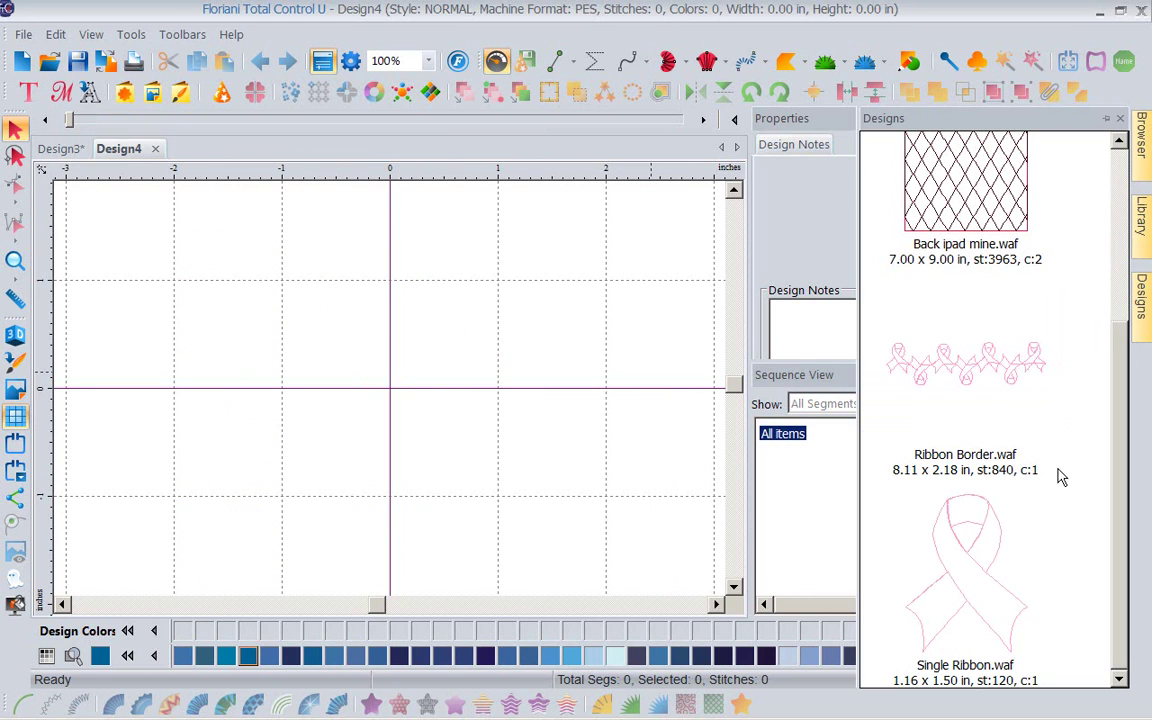
{"action": "left_click_drag", "start_coordinate": [977, 571], "coordinate": [412, 408]}
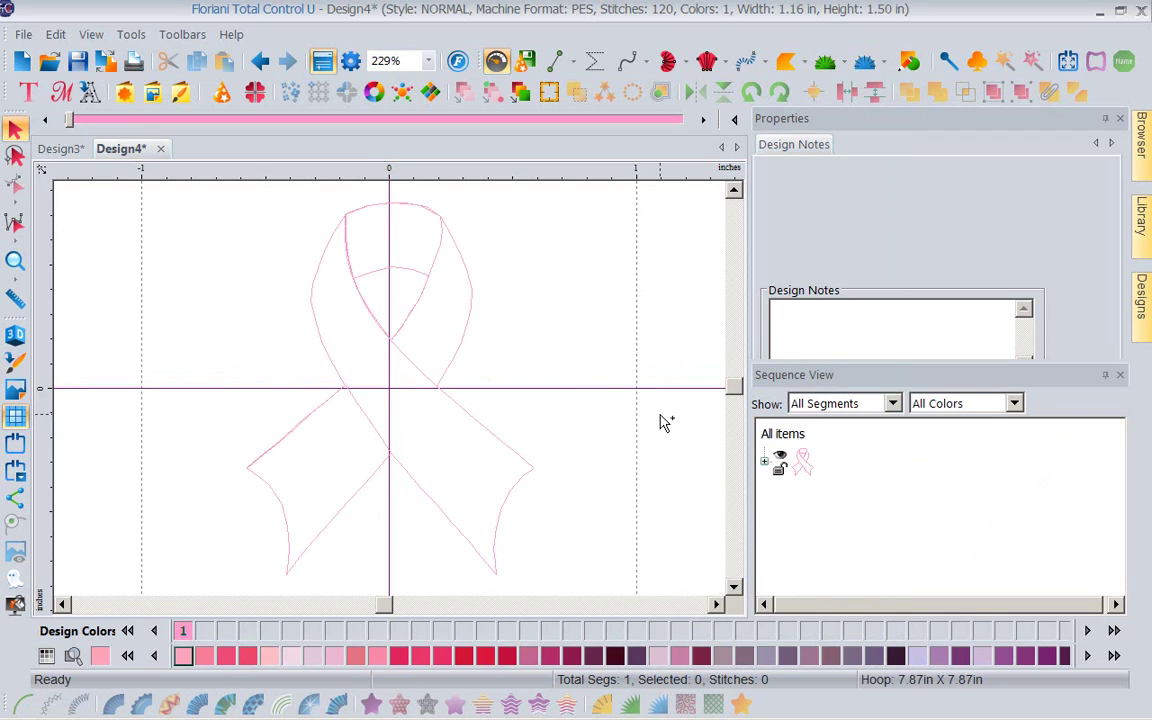
Step: Duplicate the single ribbon by copying it and pasting the copy into the same design
{"action": "left_click", "coordinate": [396, 343]}
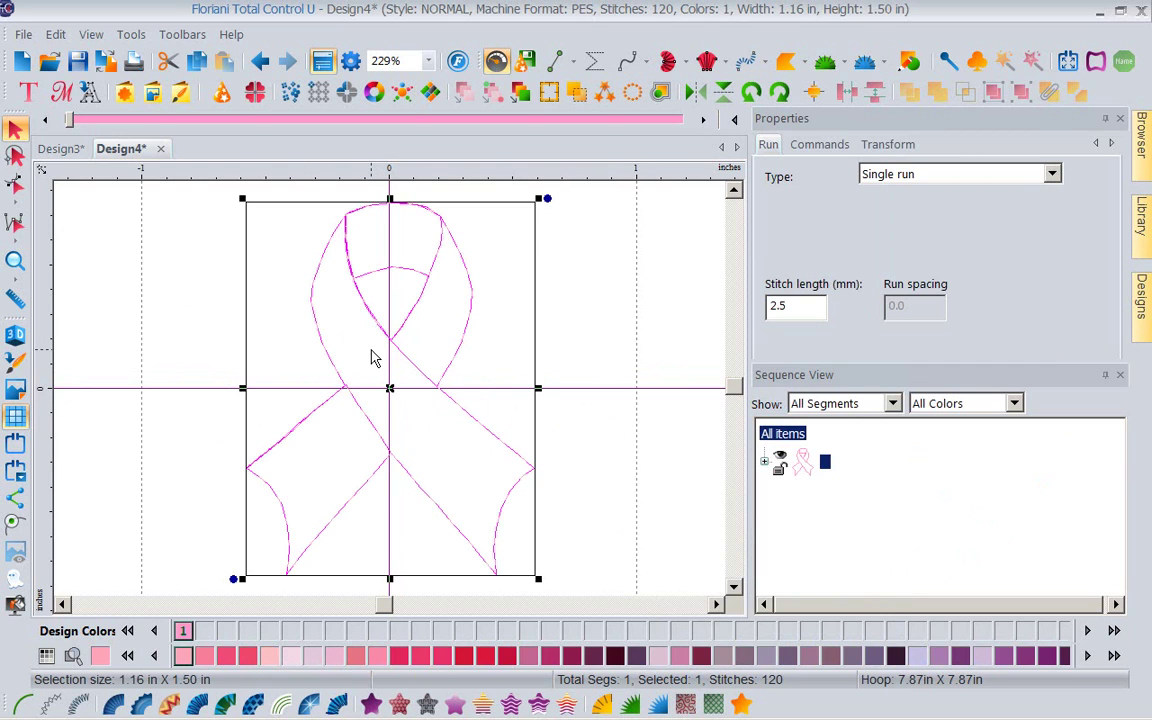
{"action": "right_click", "coordinate": [372, 354]}
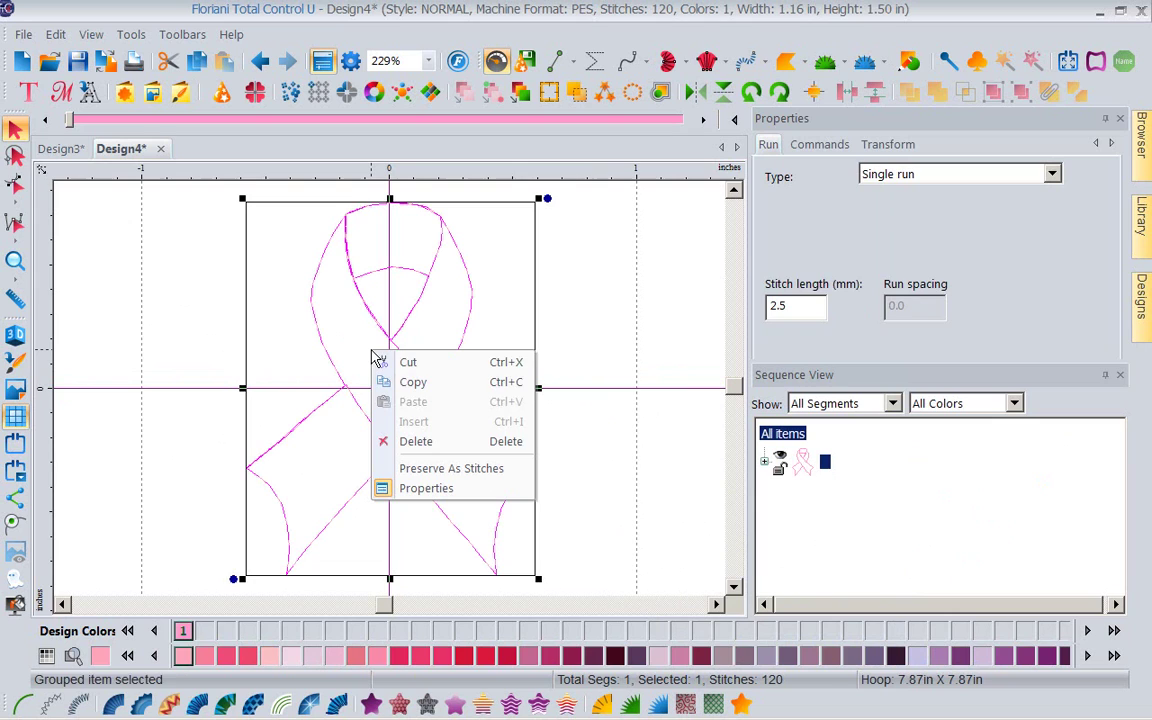
{"action": "left_click", "coordinate": [410, 383]}
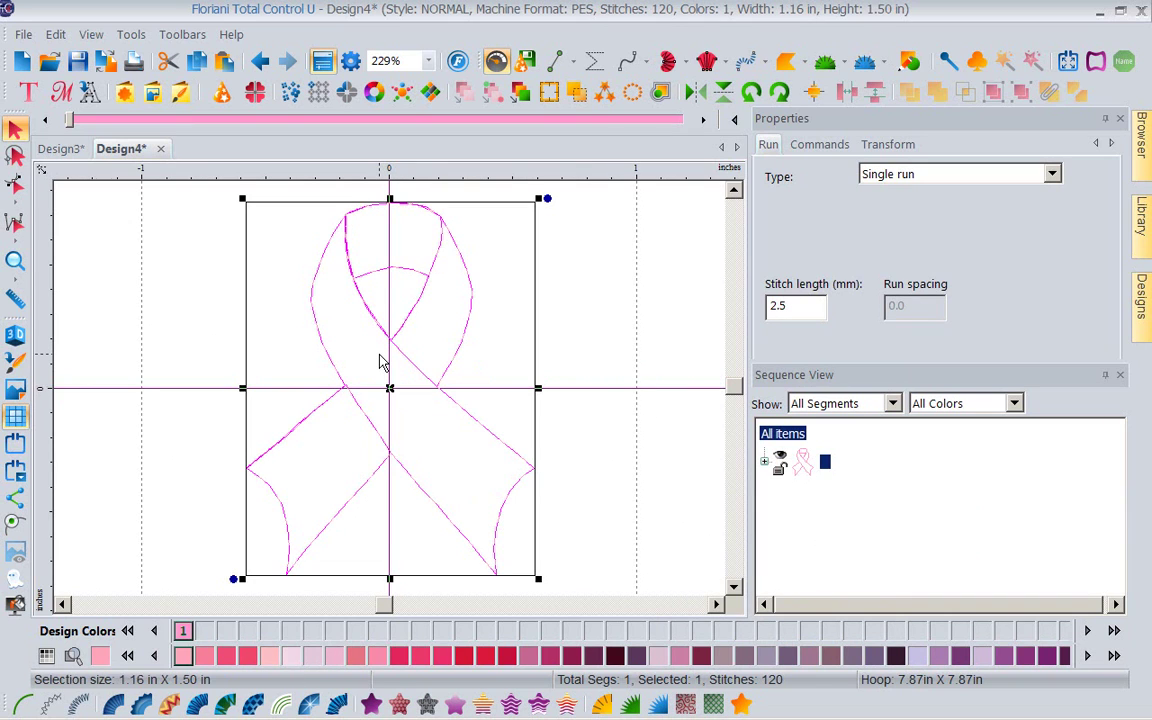
{"action": "right_click", "coordinate": [380, 362]}
{"action": "left_click", "coordinate": [422, 405]}
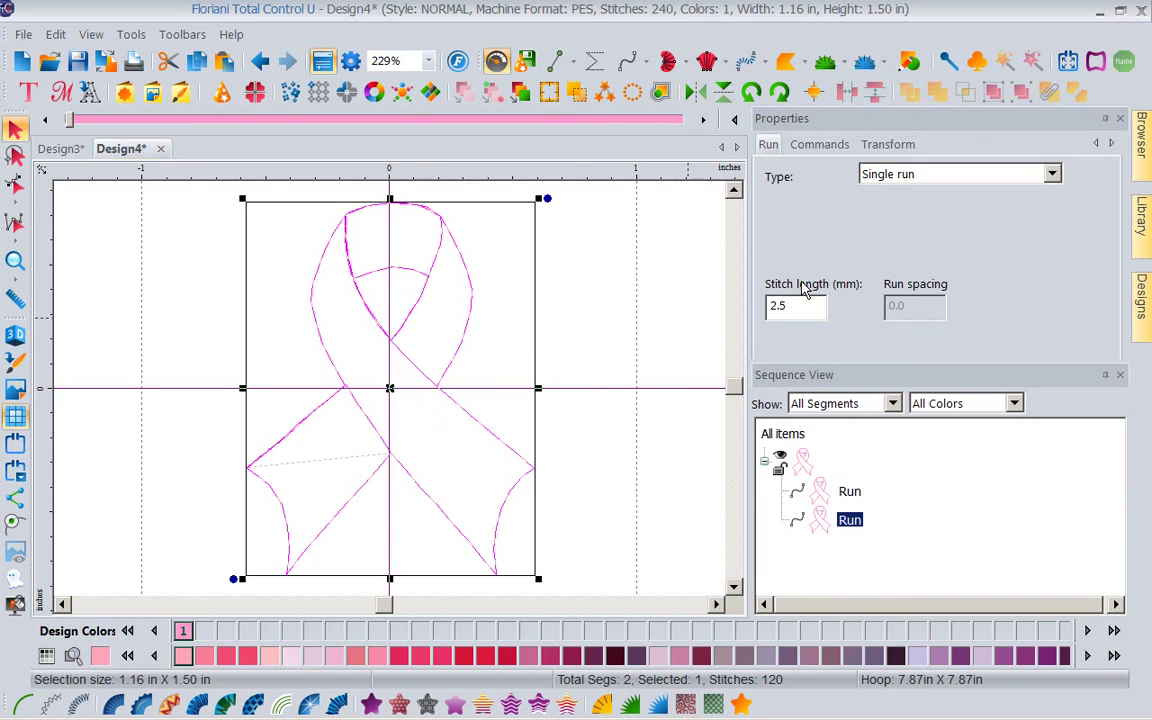
Step: Flip the pasted ribbon vertically and move it down and right until its side tip touches the original ribbon's right tail
{"action": "left_click", "coordinate": [723, 97]}
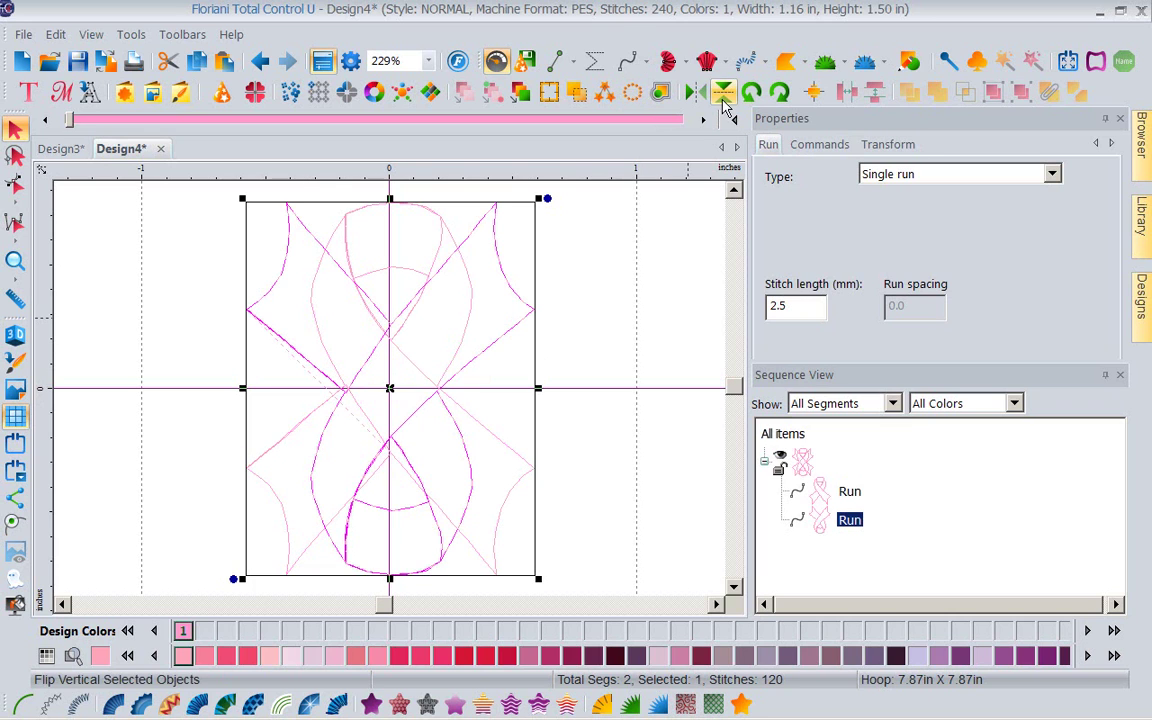
{"action": "left_click_drag", "start_coordinate": [392, 392], "coordinate": [684, 549]}
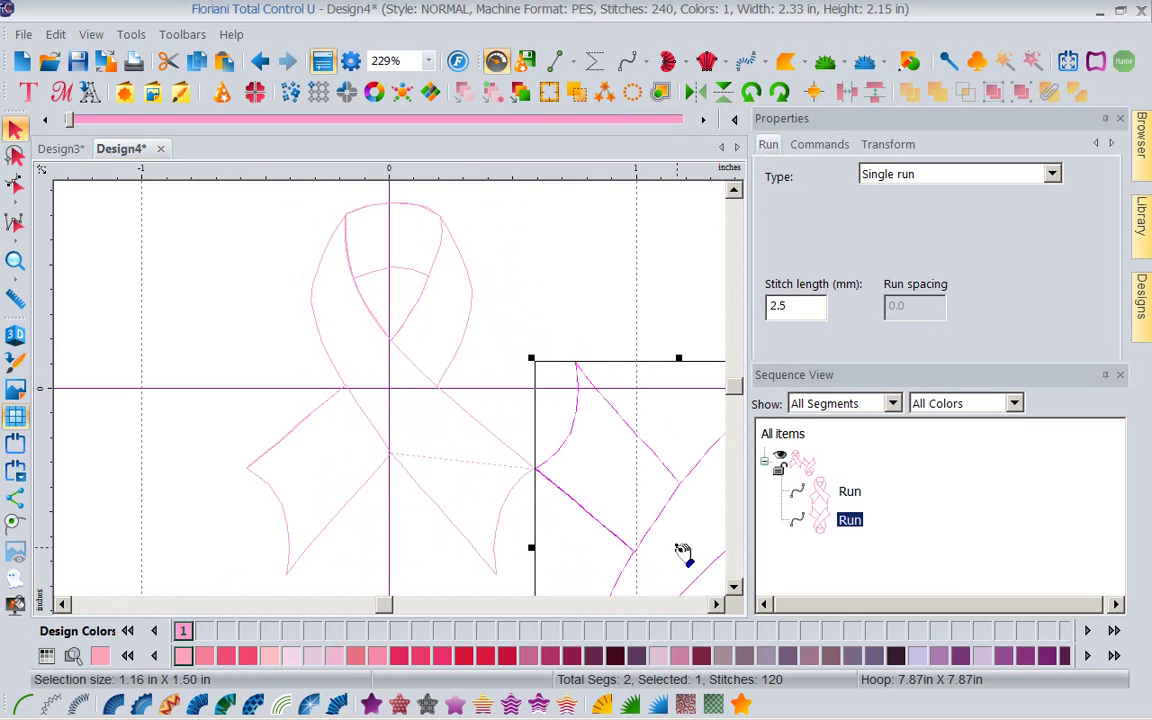
{"action": "left_click", "coordinate": [427, 62]}
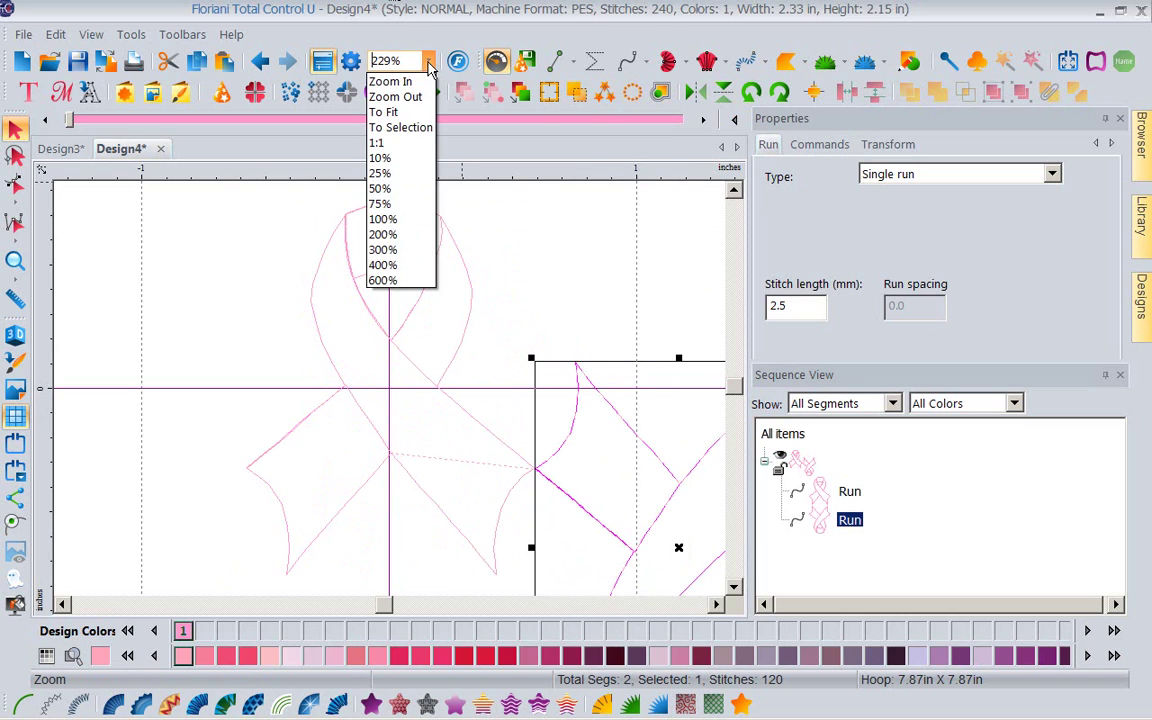
{"action": "left_click", "coordinate": [384, 120]}
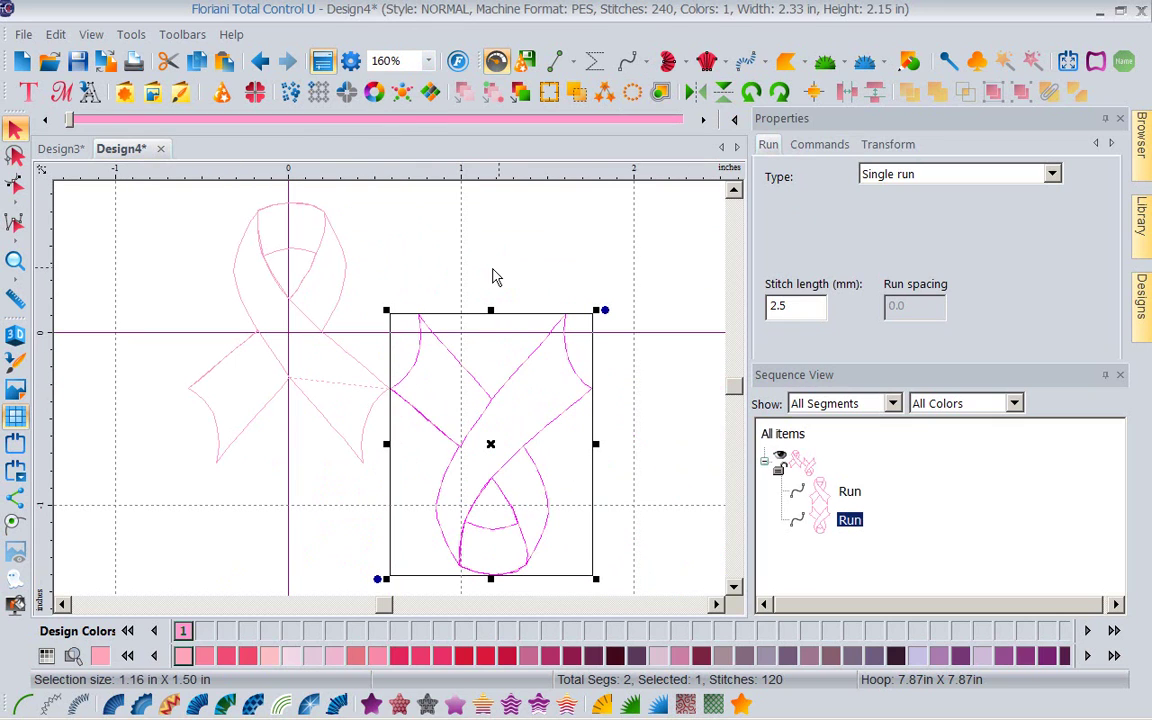
Step: Delete the flipped ribbon copy so that only the original single ribbon is left in the design
{"action": "left_click", "coordinate": [346, 362]}
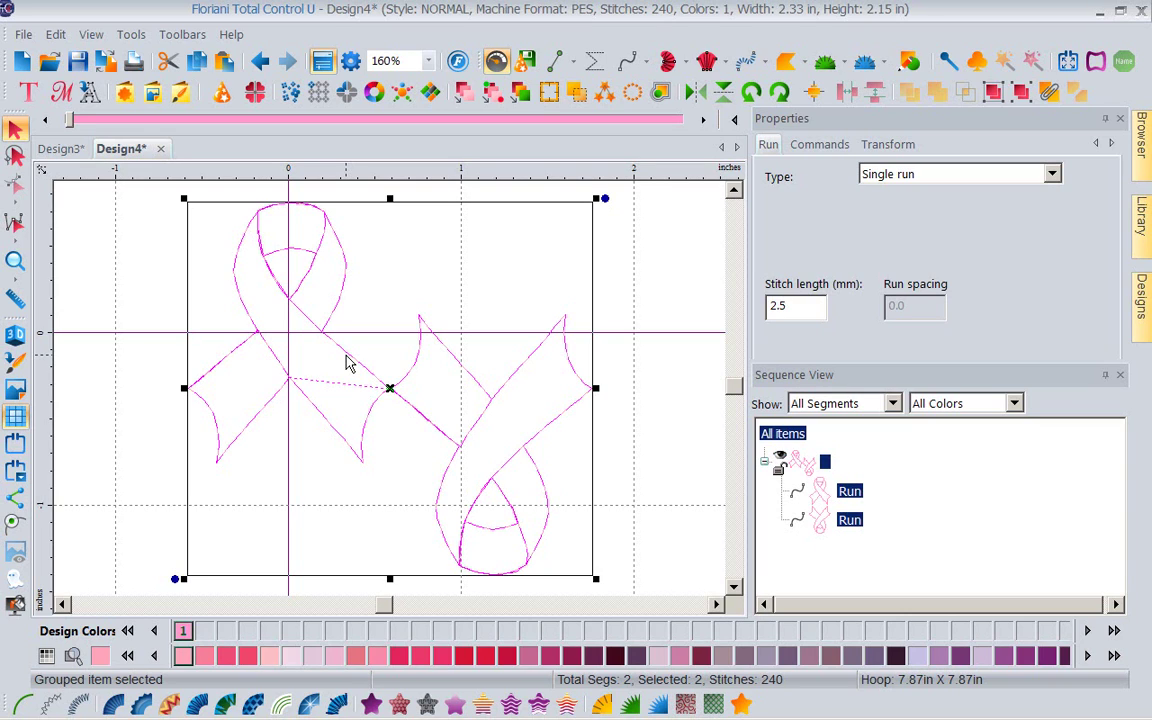
{"action": "left_click", "coordinate": [640, 354]}
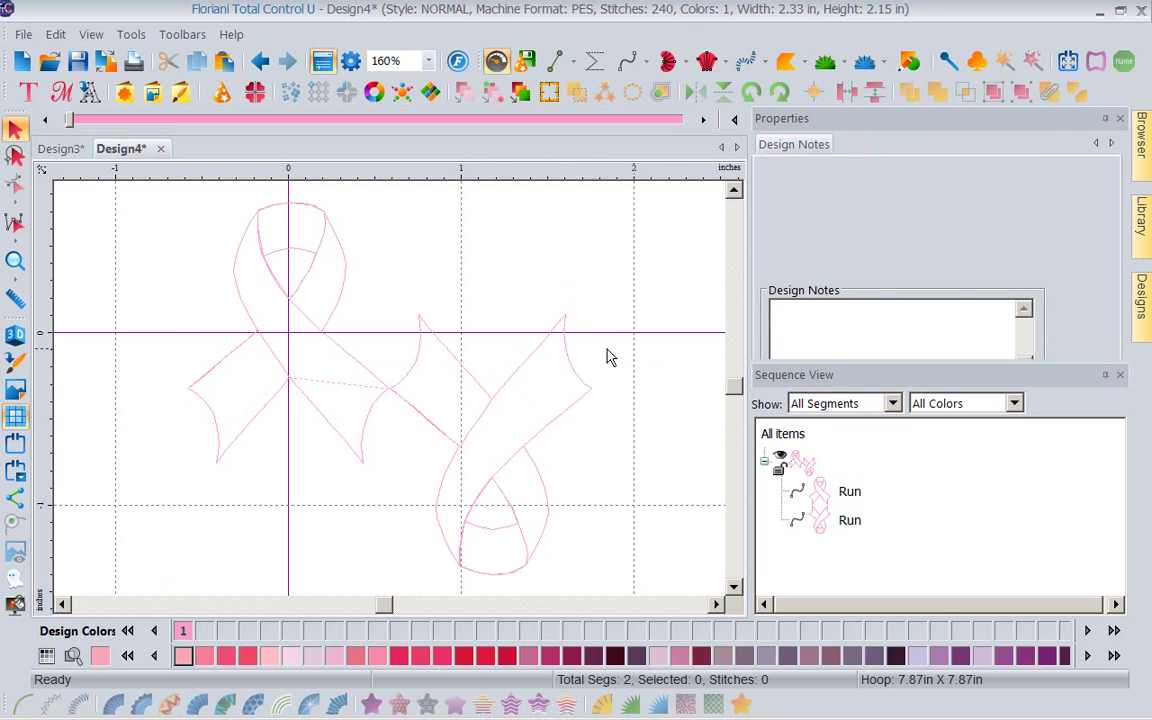
{"action": "left_click", "coordinate": [586, 401]}
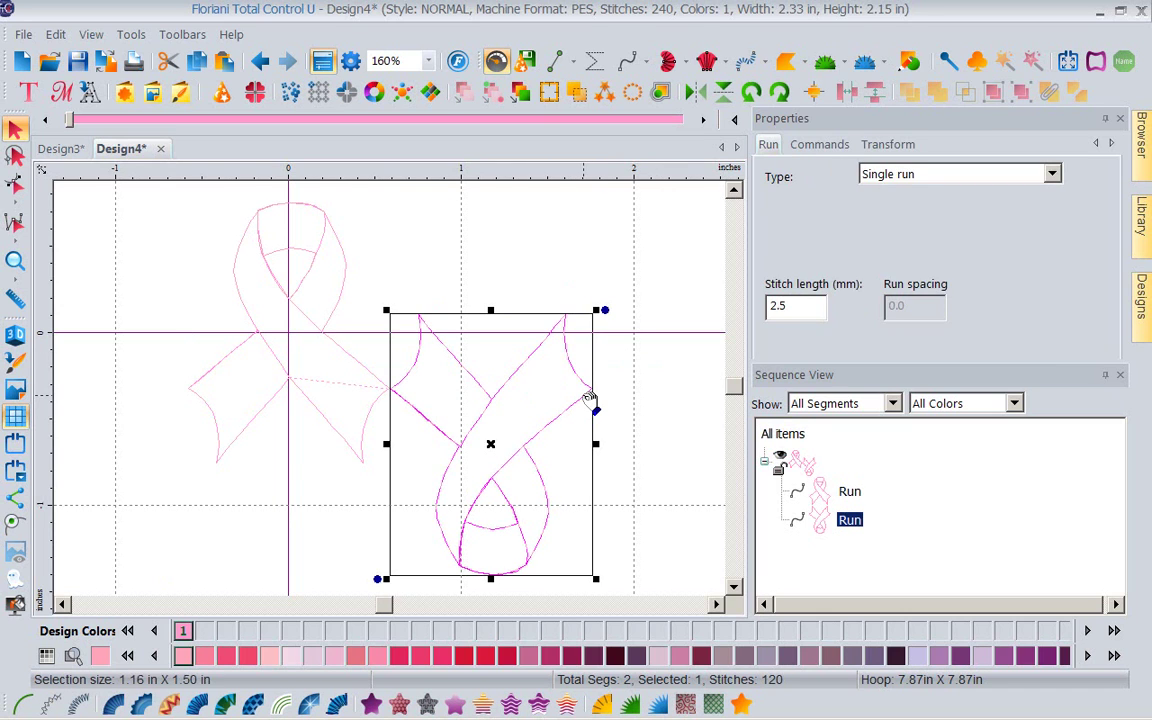
{"action": "key", "text": "Delete"}
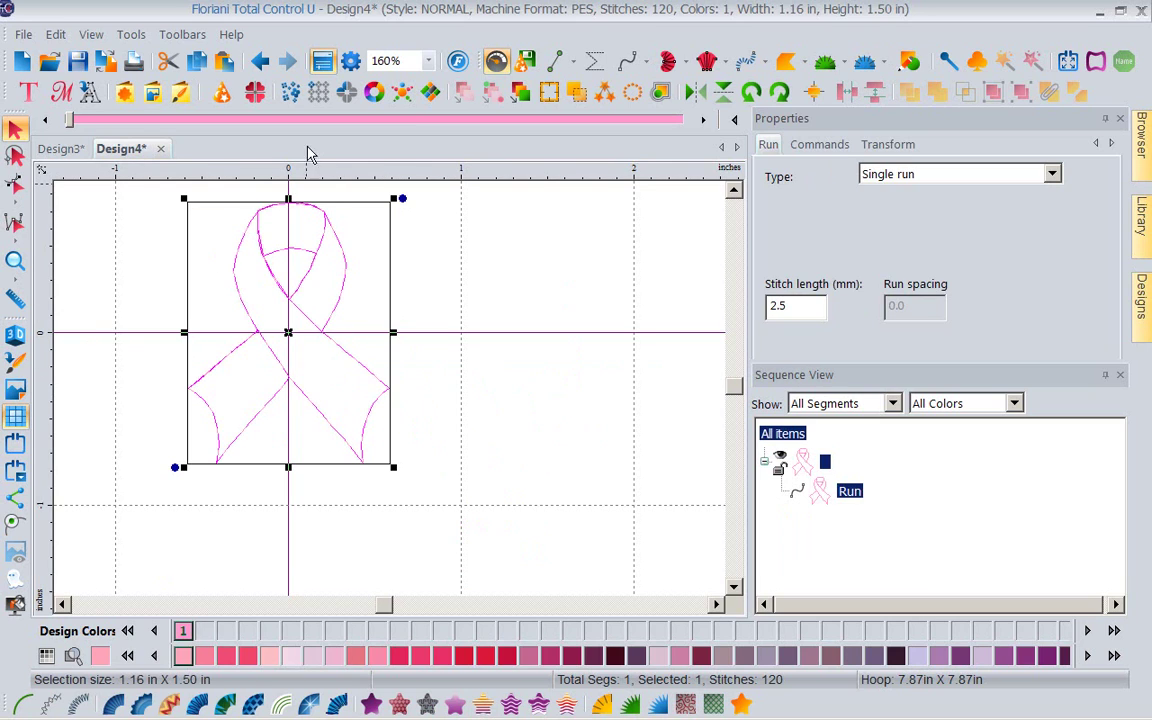
Step: Repeat the single ribbon as a border with 10 across and 1 down, flipping every other one vertically
{"action": "left_click", "coordinate": [319, 92]}
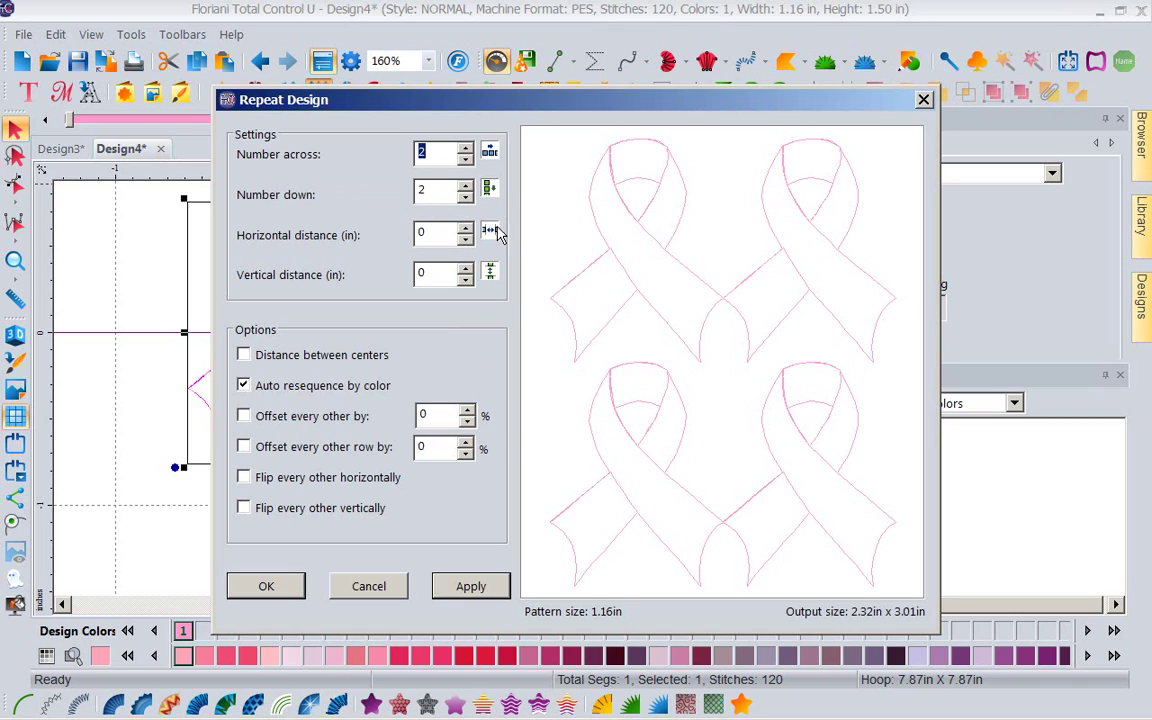
{"action": "left_click", "coordinate": [427, 191]}
{"action": "key", "text": "BackSpace"}
{"action": "type", "text": "0"}
{"action": "double_click", "coordinate": [431, 155]}
{"action": "type", "text": "10"}
{"action": "left_click", "coordinate": [243, 509]}
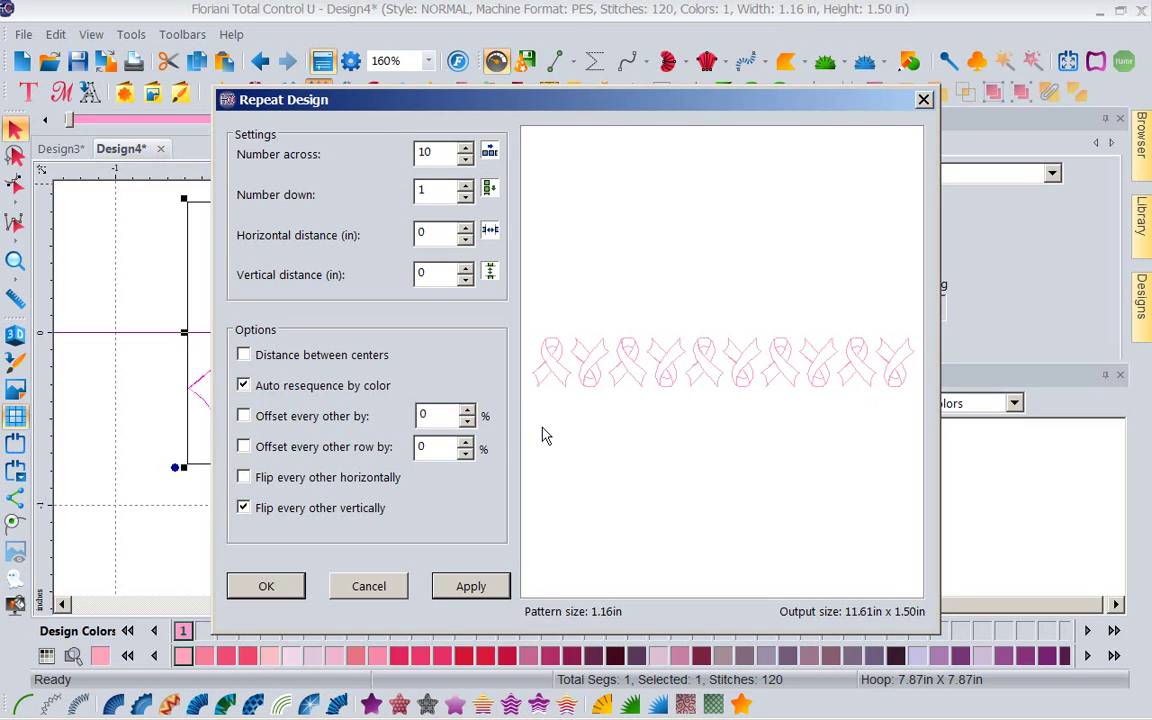
{"action": "left_click", "coordinate": [267, 588]}
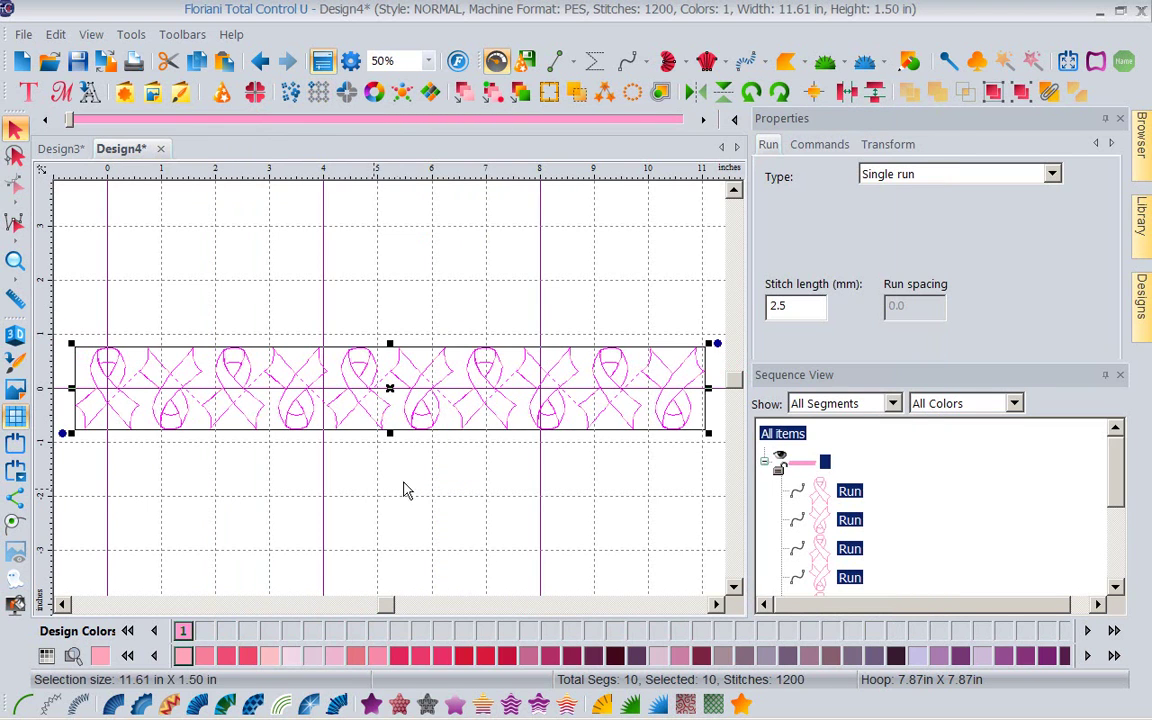
{"action": "left_click", "coordinate": [404, 490]}
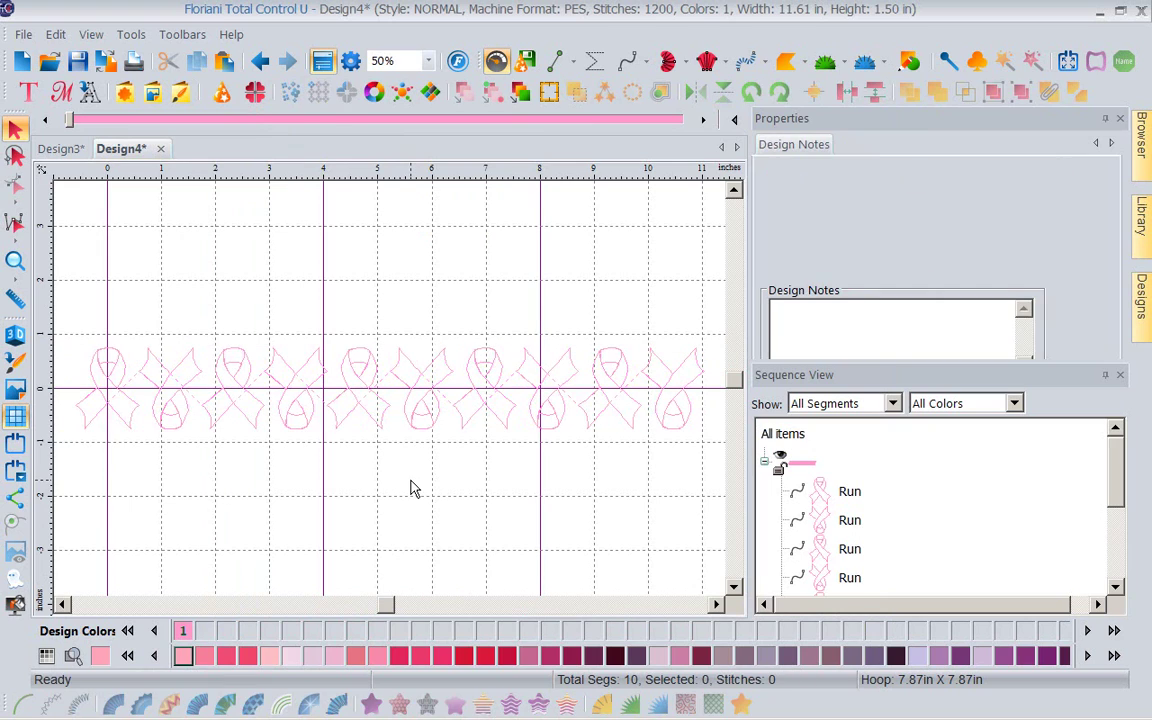
Step: Select the five upside-down ribbons in the border and nudge them down together by about 0.6 in
{"action": "left_click", "coordinate": [172, 432]}
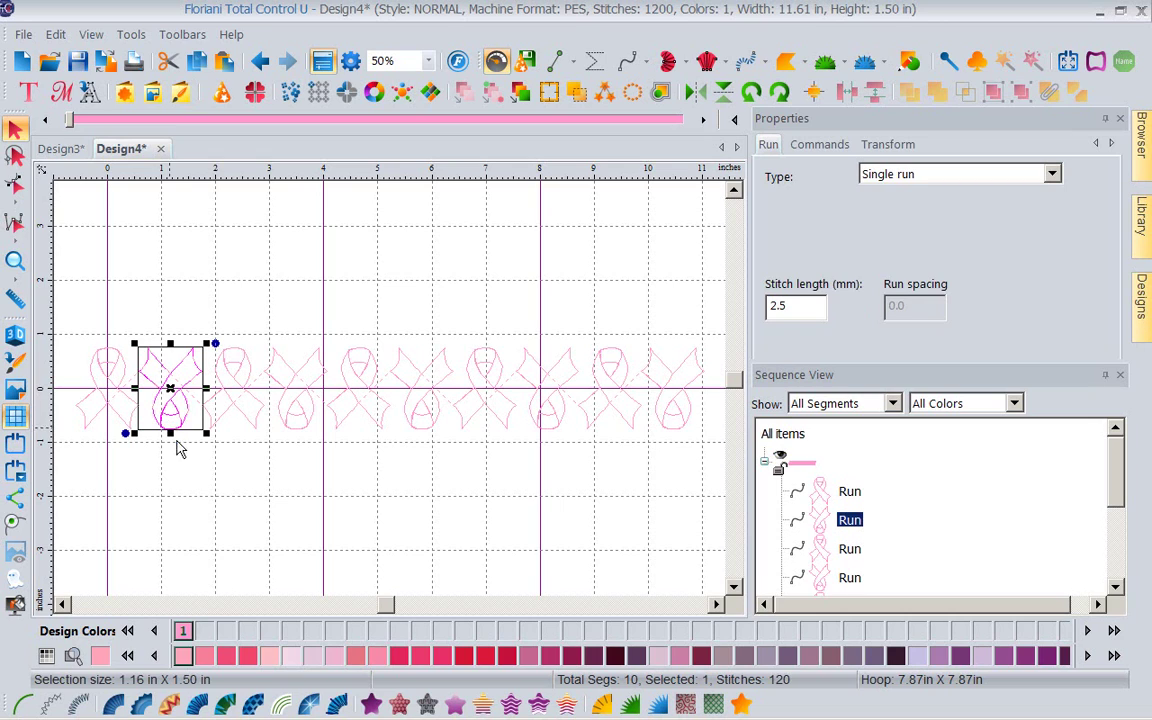
{"action": "left_click", "coordinate": [305, 432], "text": "ctrl"}
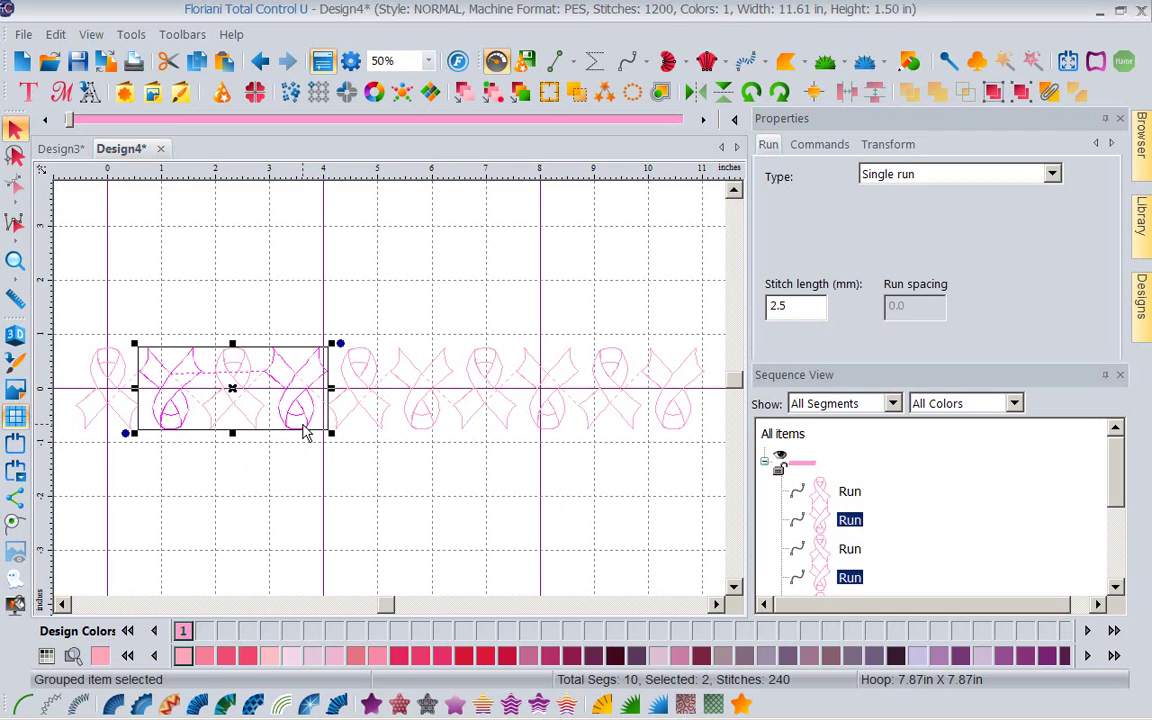
{"action": "left_click", "coordinate": [422, 432], "text": "ctrl"}
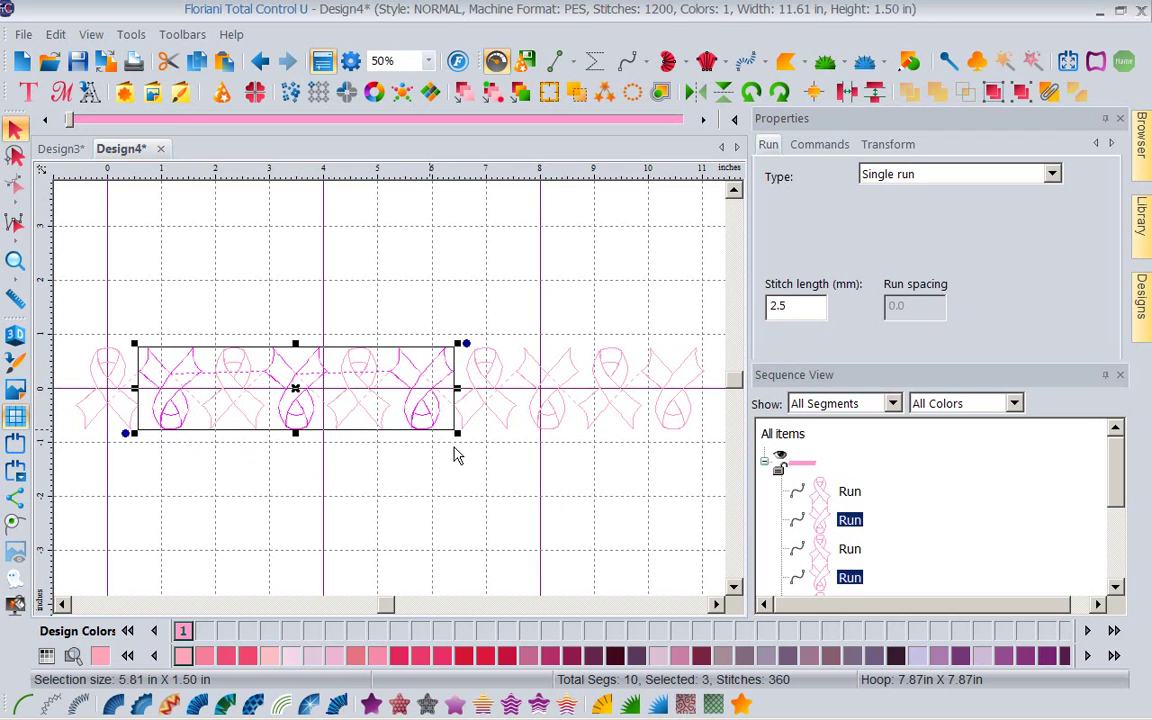
{"action": "left_click", "coordinate": [548, 437], "text": "ctrl"}
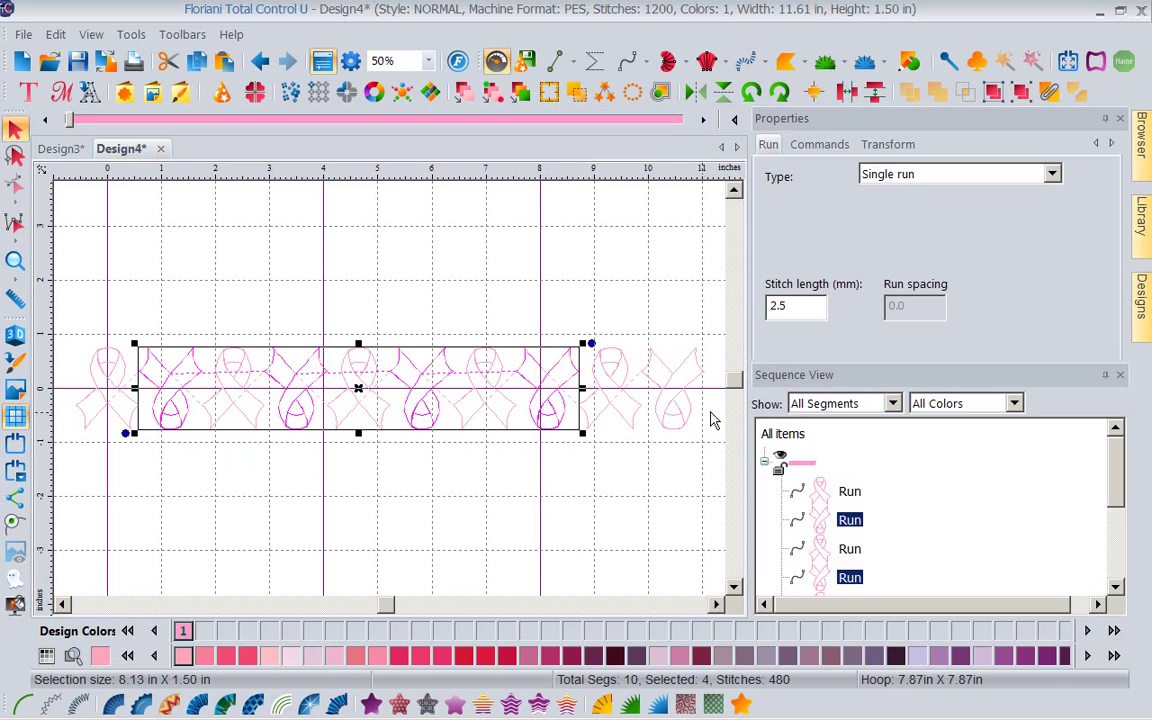
{"action": "left_click", "coordinate": [675, 432], "text": "ctrl"}
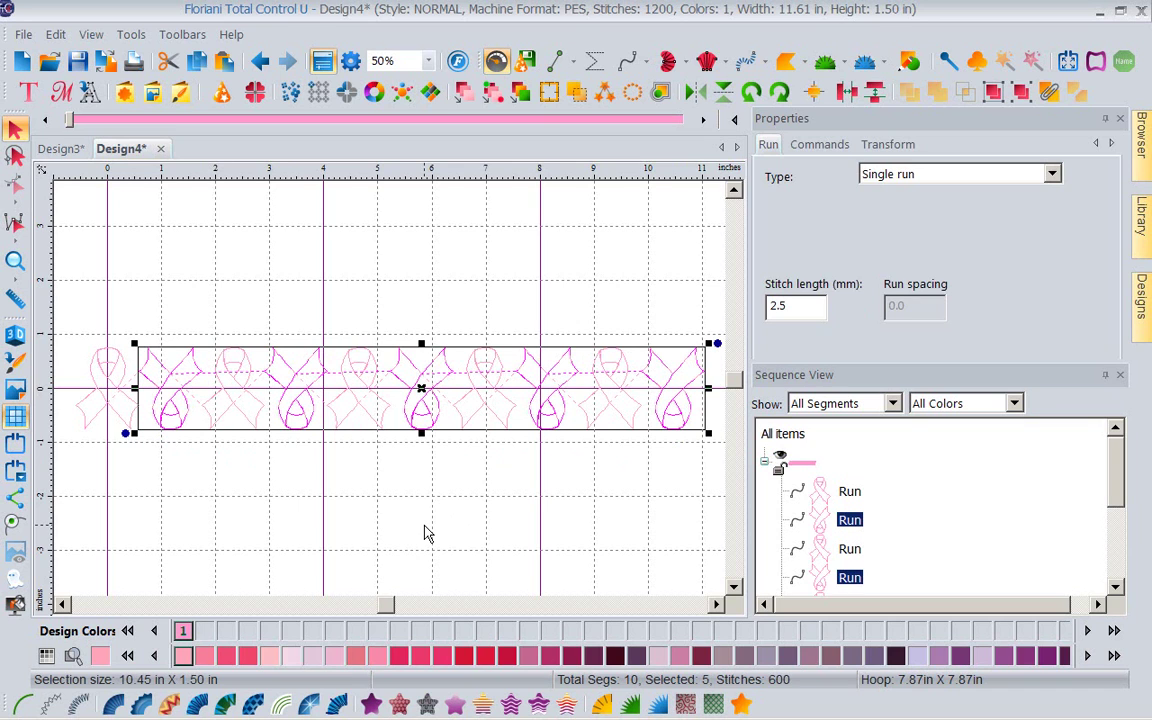
{"action": "key", "text": "Down"}
{"action": "key", "text": "Down"}
{"action": "key", "text": "Down"}
{"action": "key", "text": "Down"}
{"action": "key", "text": "Down"}
{"action": "key", "text": "Down"}
{"action": "key", "text": "Down"}
{"action": "key", "text": "Down"}
{"action": "key", "text": "Down"}
{"action": "key", "text": "Down"}
{"action": "key", "text": "Down"}
{"action": "key", "text": "Down"}
{"action": "key", "text": "Down"}
{"action": "key", "text": "Down"}
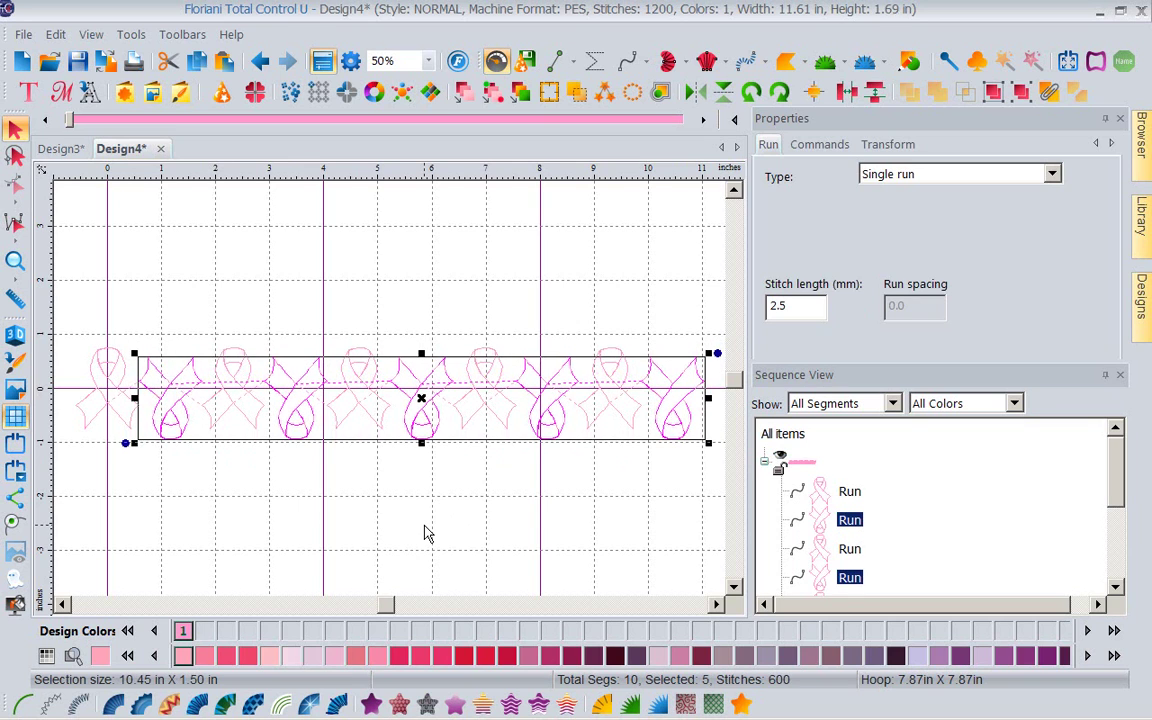
{"action": "key", "text": "Down"}
{"action": "key", "text": "Down"}
{"action": "key", "text": "Down"}
{"action": "key", "text": "Down"}
{"action": "key", "text": "Down"}
{"action": "key", "text": "Down"}
{"action": "key", "text": "Down"}
{"action": "key", "text": "Down"}
{"action": "key", "text": "Down"}
{"action": "key", "text": "Down"}
{"action": "key", "text": "Down"}
{"action": "key", "text": "Down"}
{"action": "key", "text": "Down"}
{"action": "key", "text": "Down"}
{"action": "key", "text": "Down"}
{"action": "key", "text": "Down"}
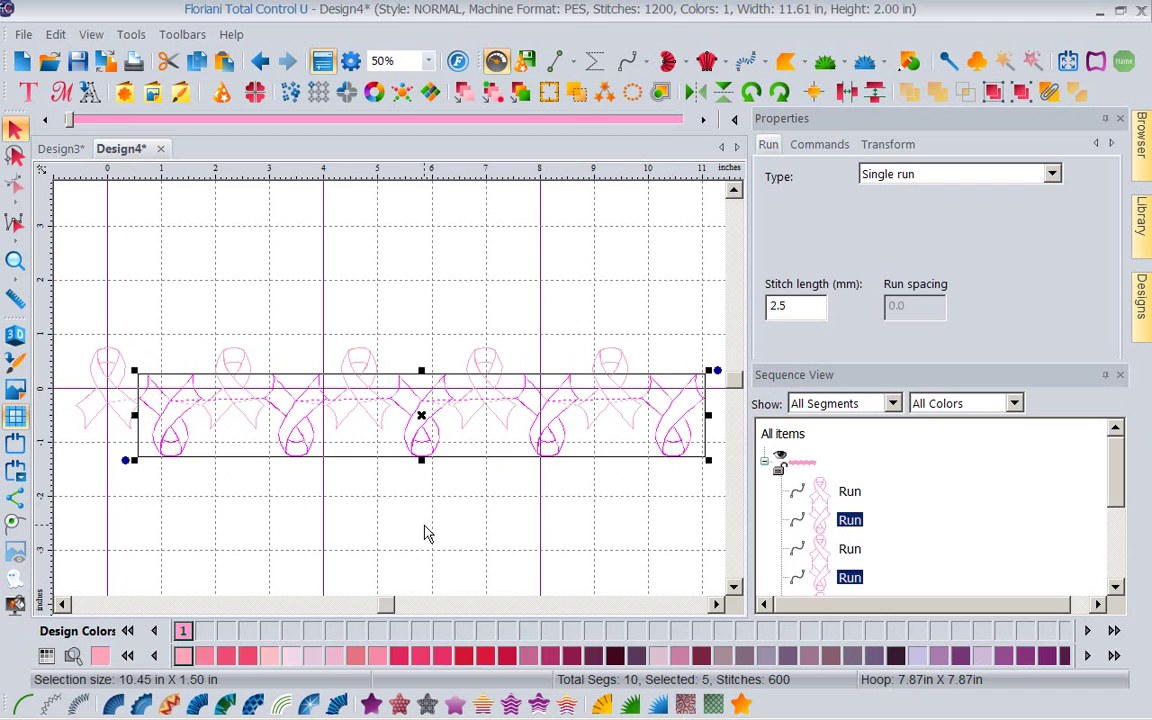
{"action": "key", "text": "Down"}
{"action": "key", "text": "Down"}
{"action": "key", "text": "Down"}
{"action": "key", "text": "Down"}
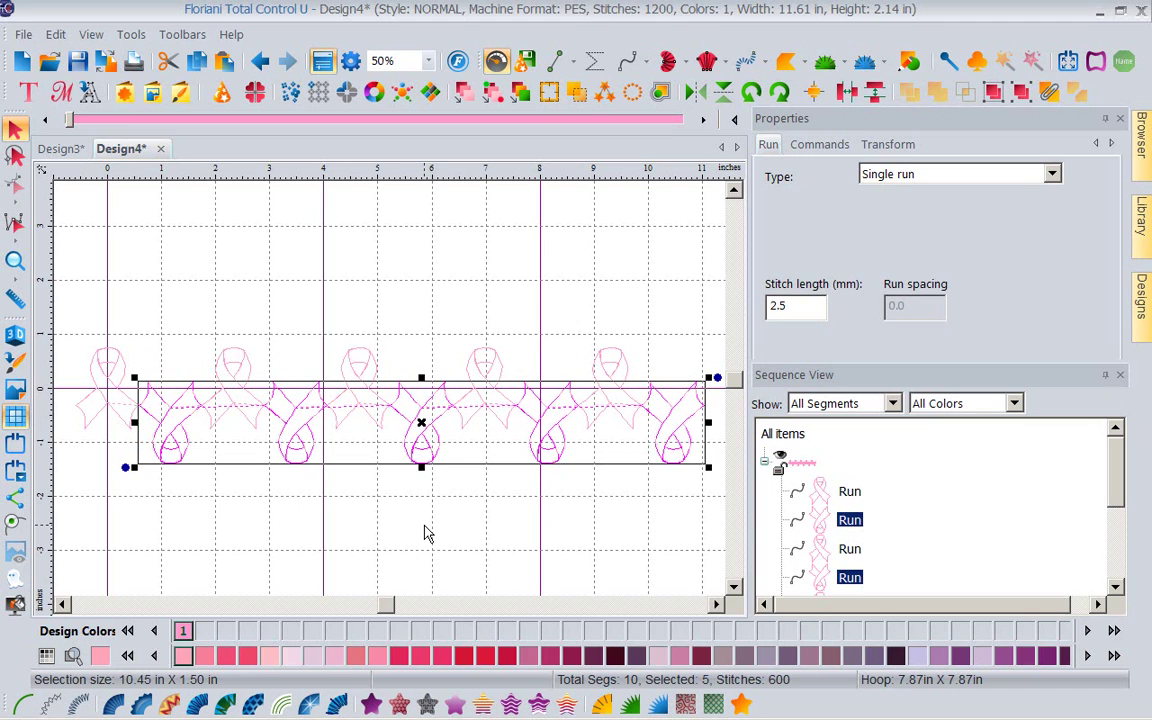
{"action": "left_click", "coordinate": [510, 543]}
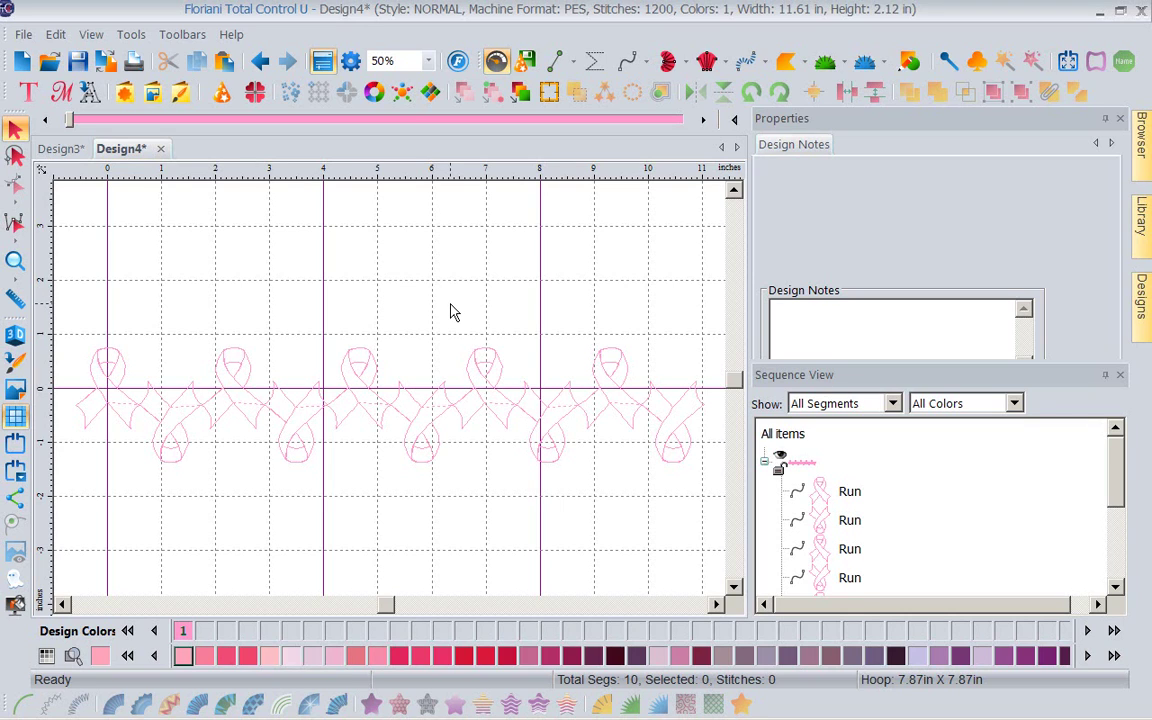
Step: Rotate the whole ribbon border 90 degrees counterclockwise and show it at 30% zoom
{"action": "left_click", "coordinate": [781, 437]}
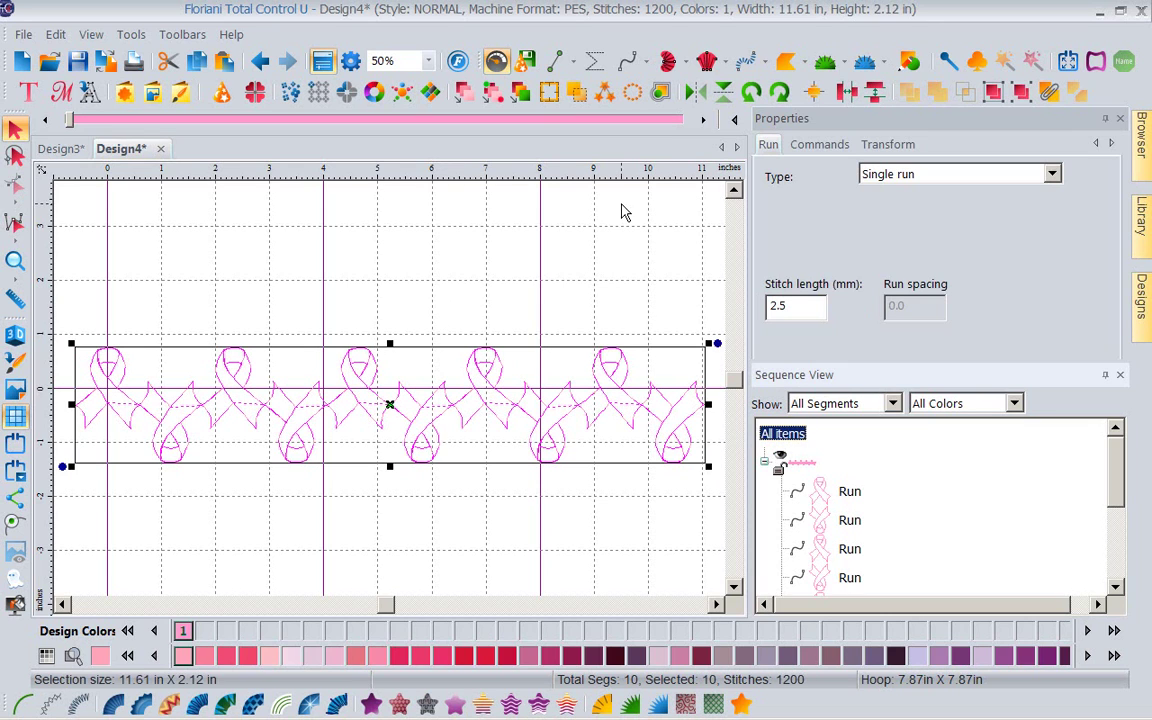
{"action": "left_click", "coordinate": [751, 93]}
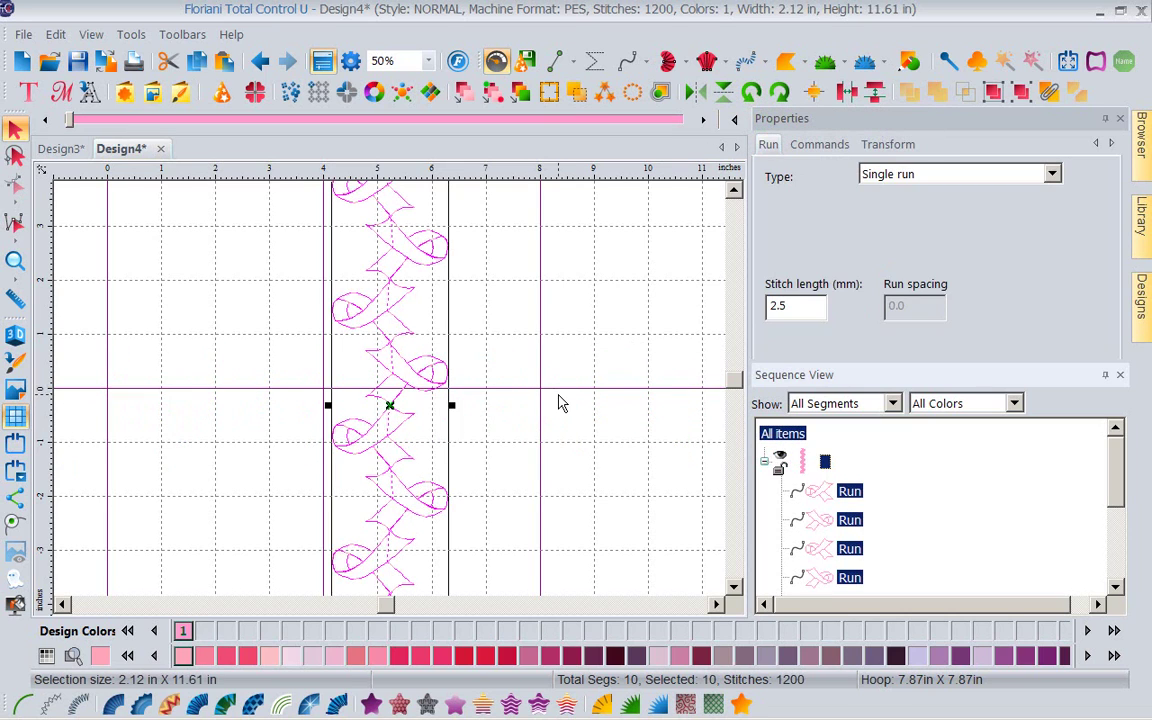
{"action": "left_click", "coordinate": [428, 62]}
{"action": "left_click", "coordinate": [375, 122]}
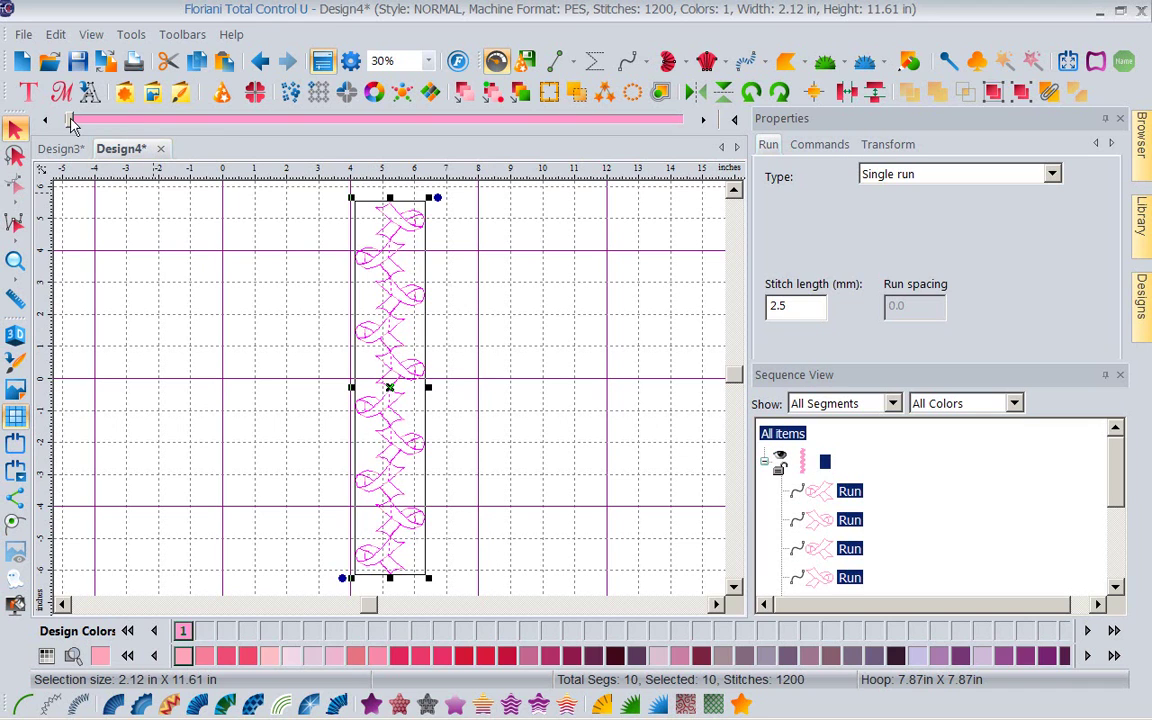
Step: Create another new design and place Single Ribbon.waf at the centre of its page
{"action": "left_click", "coordinate": [22, 62]}
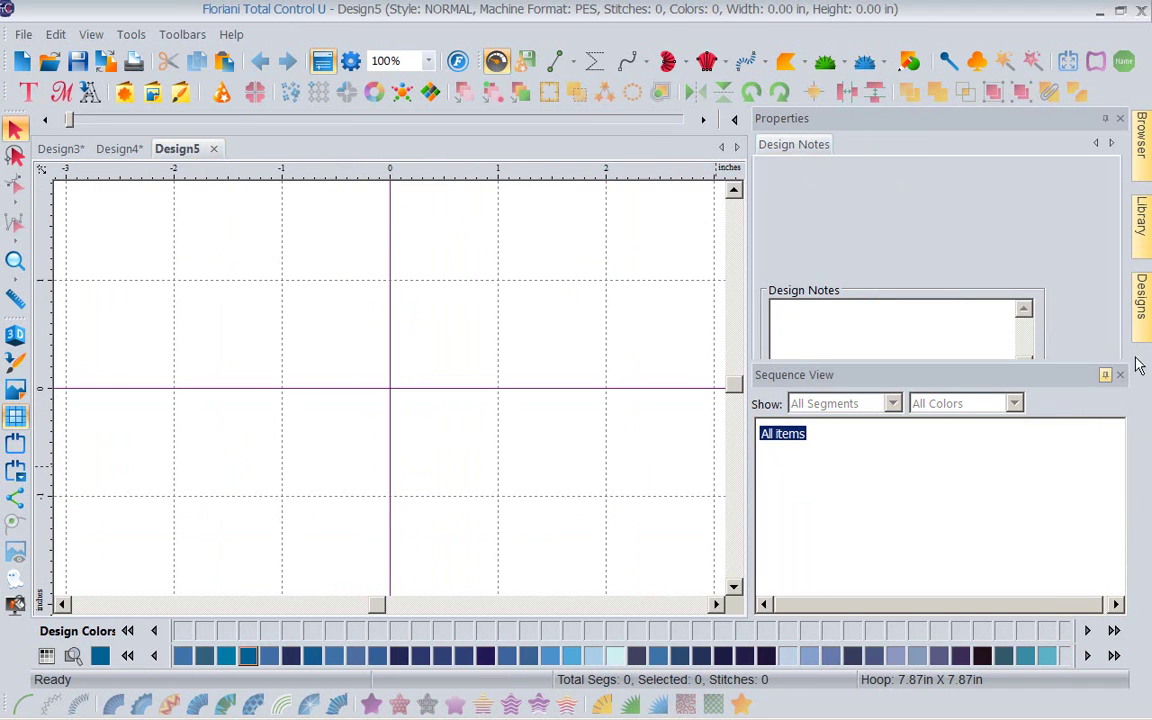
{"action": "mouse_move", "coordinate": [1145, 330]}
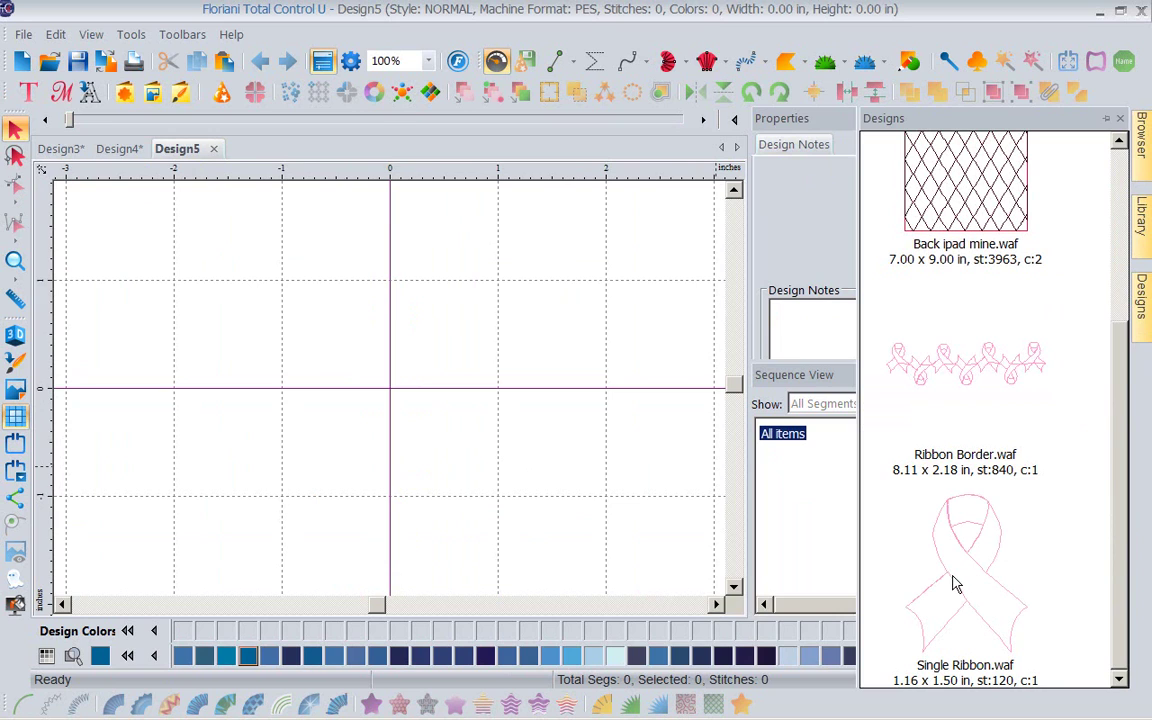
{"action": "left_click_drag", "start_coordinate": [956, 586], "coordinate": [391, 411]}
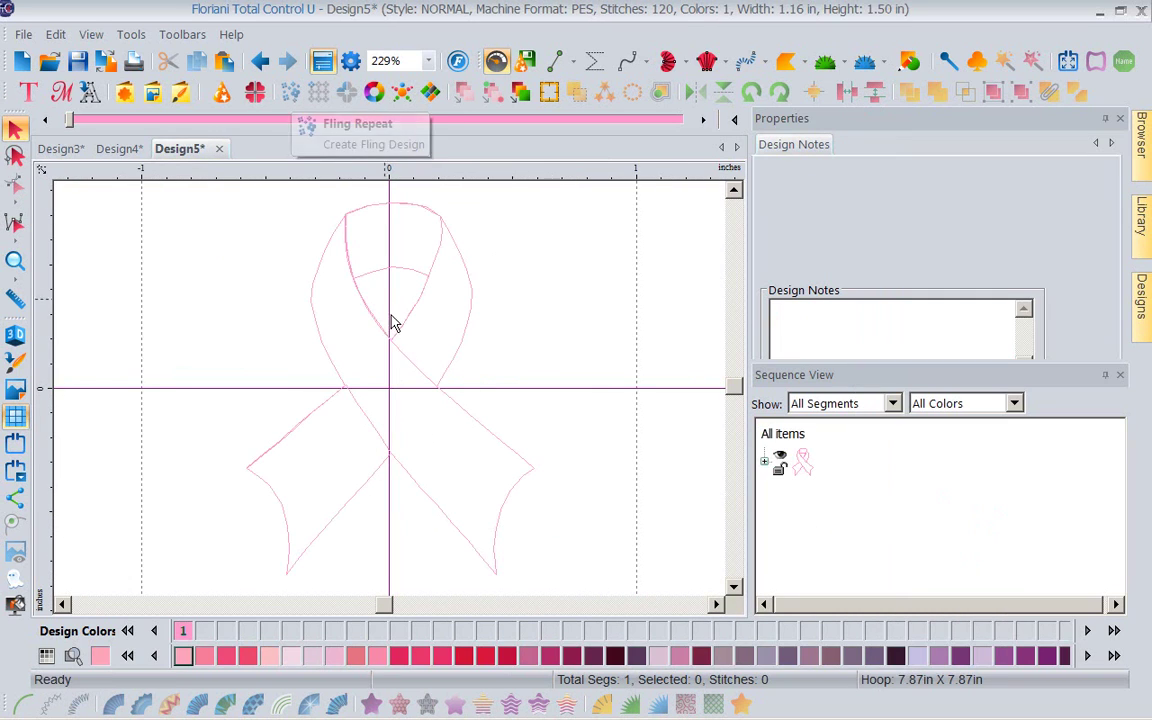
Step: Scatter the single ribbon with Fling Repeat on the 200 x 200 mm template, regenerating the random layout several times before accepting one
{"action": "left_click", "coordinate": [796, 439]}
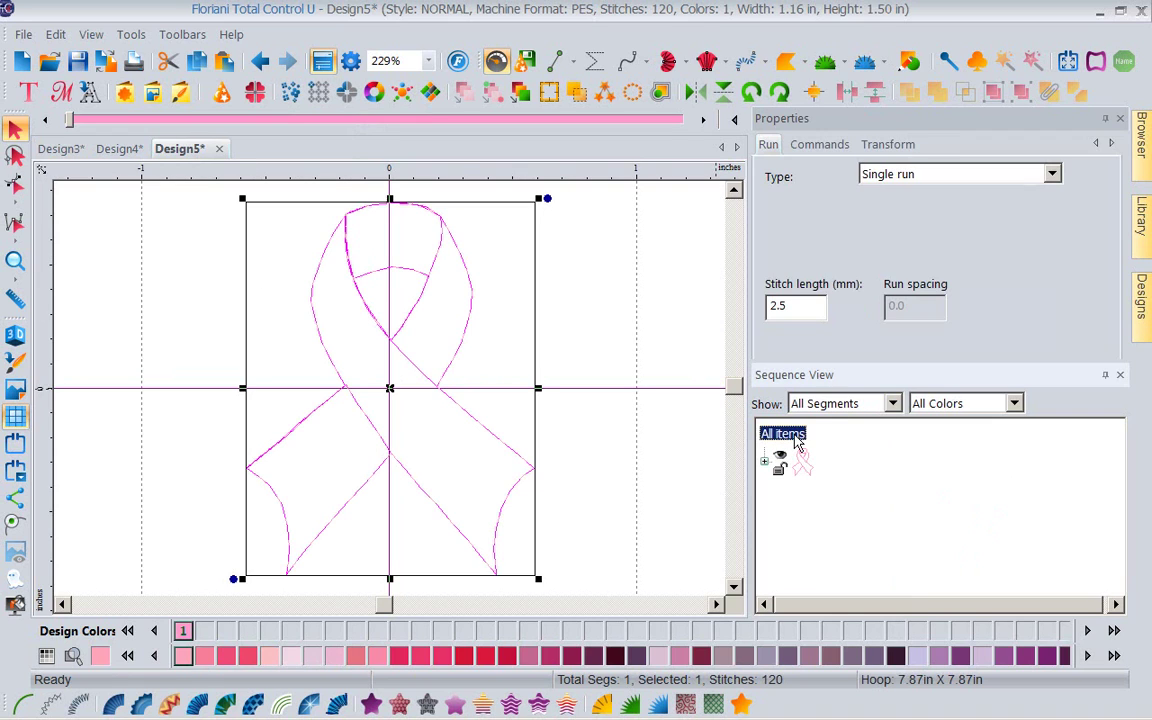
{"action": "left_click", "coordinate": [291, 95]}
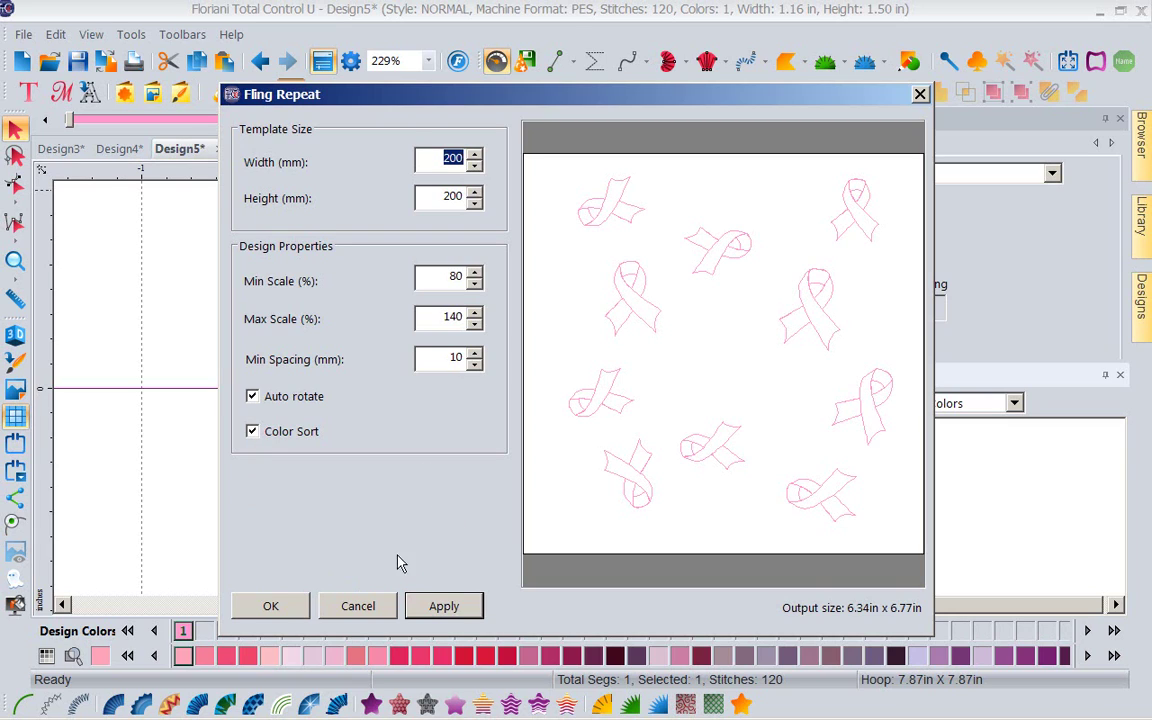
{"action": "left_click", "coordinate": [435, 606]}
{"action": "left_click", "coordinate": [446, 607]}
{"action": "left_click", "coordinate": [446, 607]}
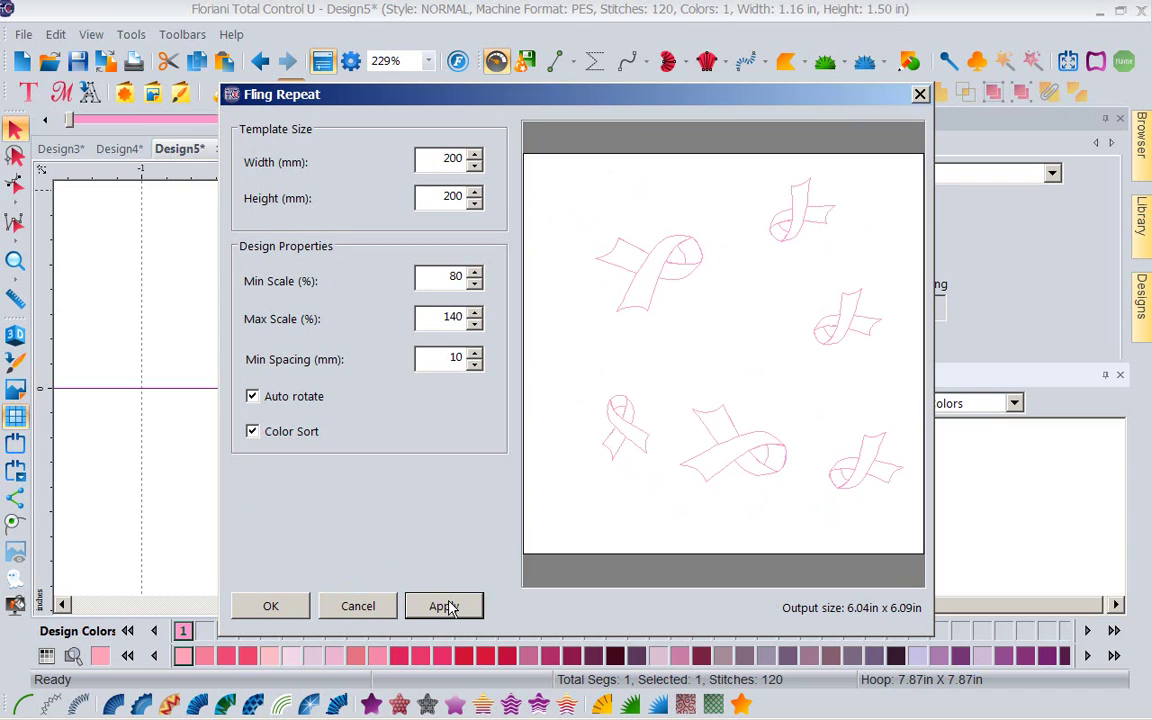
{"action": "left_click", "coordinate": [446, 607]}
{"action": "left_click", "coordinate": [446, 607]}
{"action": "left_click", "coordinate": [446, 607]}
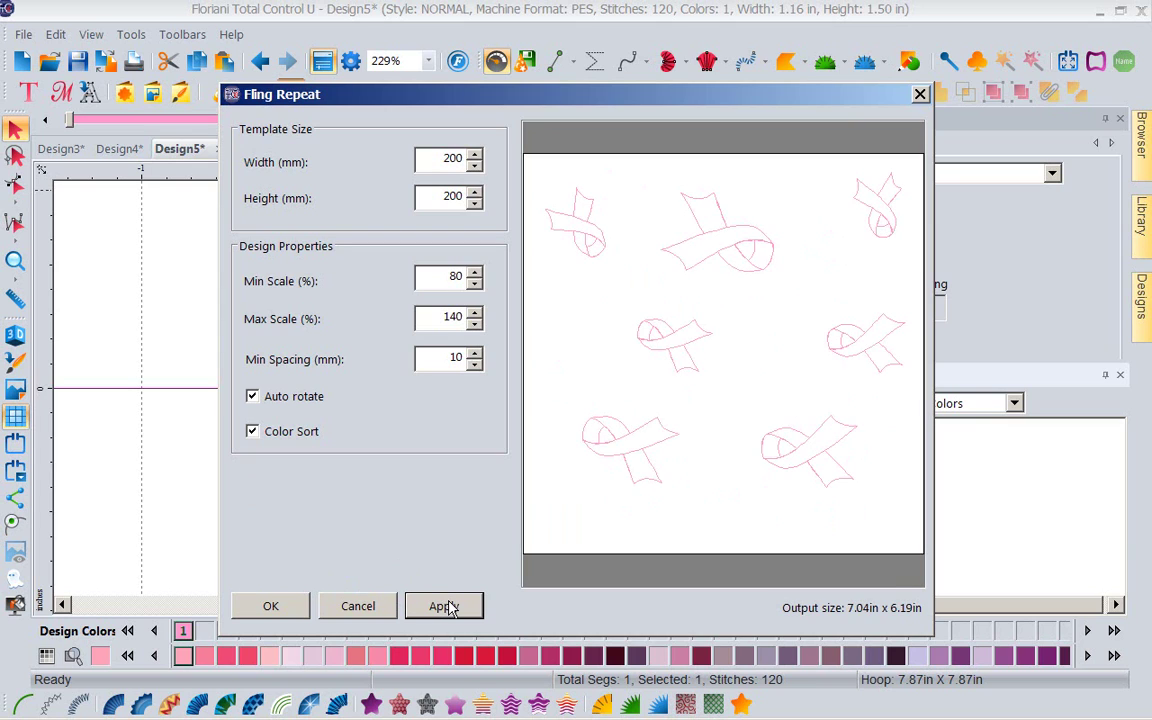
{"action": "left_click", "coordinate": [446, 607]}
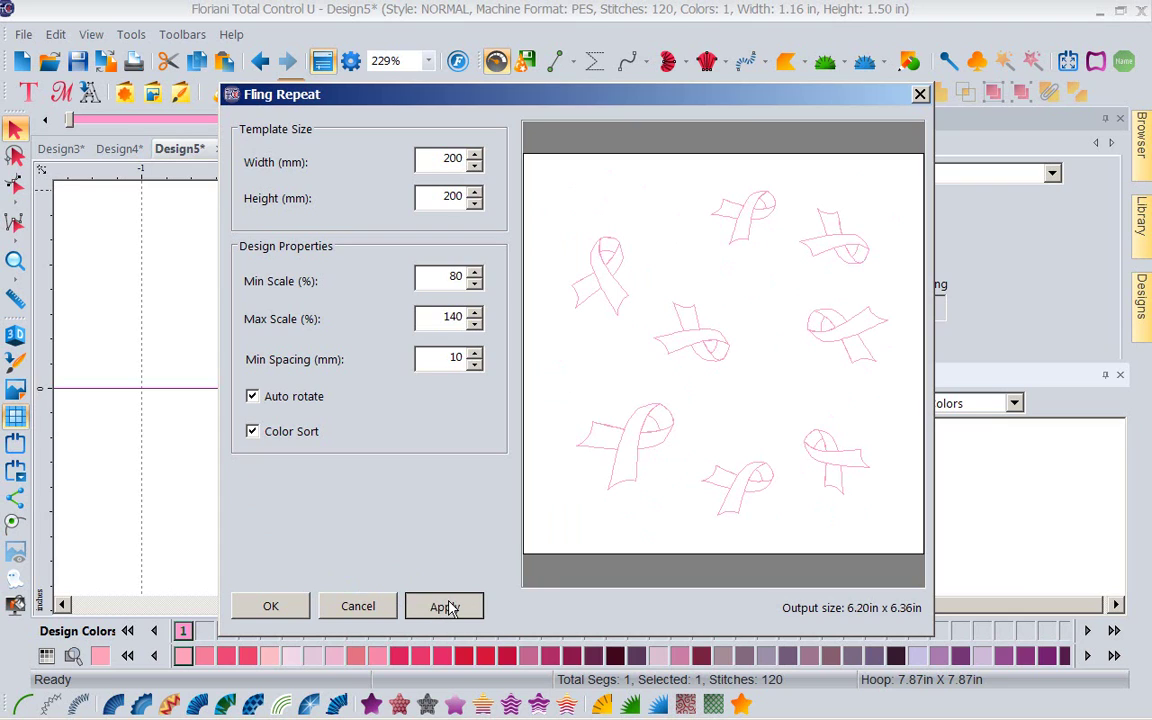
{"action": "left_click", "coordinate": [446, 607]}
{"action": "left_click", "coordinate": [446, 607]}
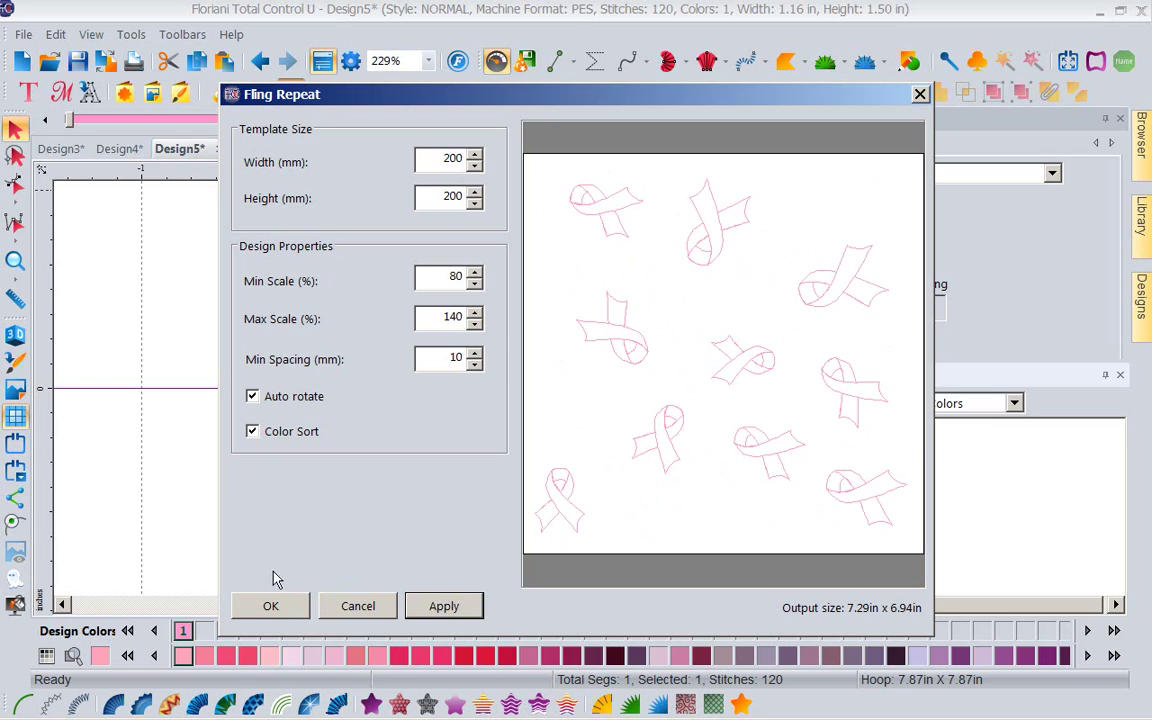
{"action": "left_click", "coordinate": [272, 609]}
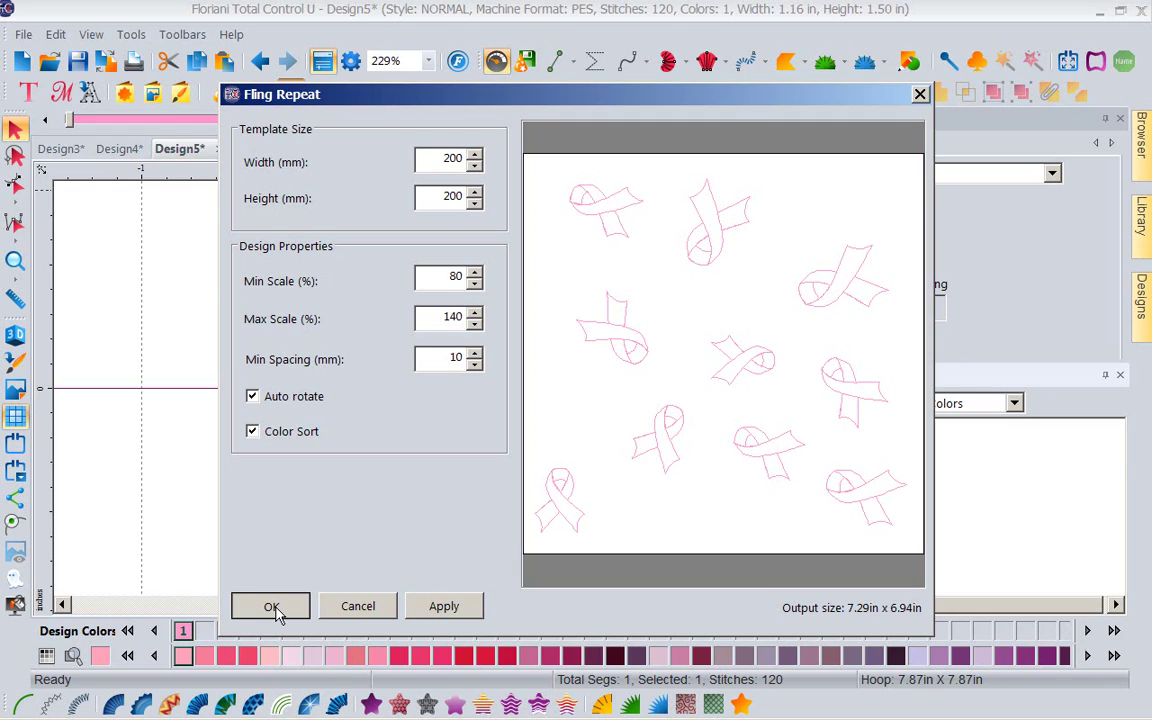
{"action": "left_click", "coordinate": [272, 607]}
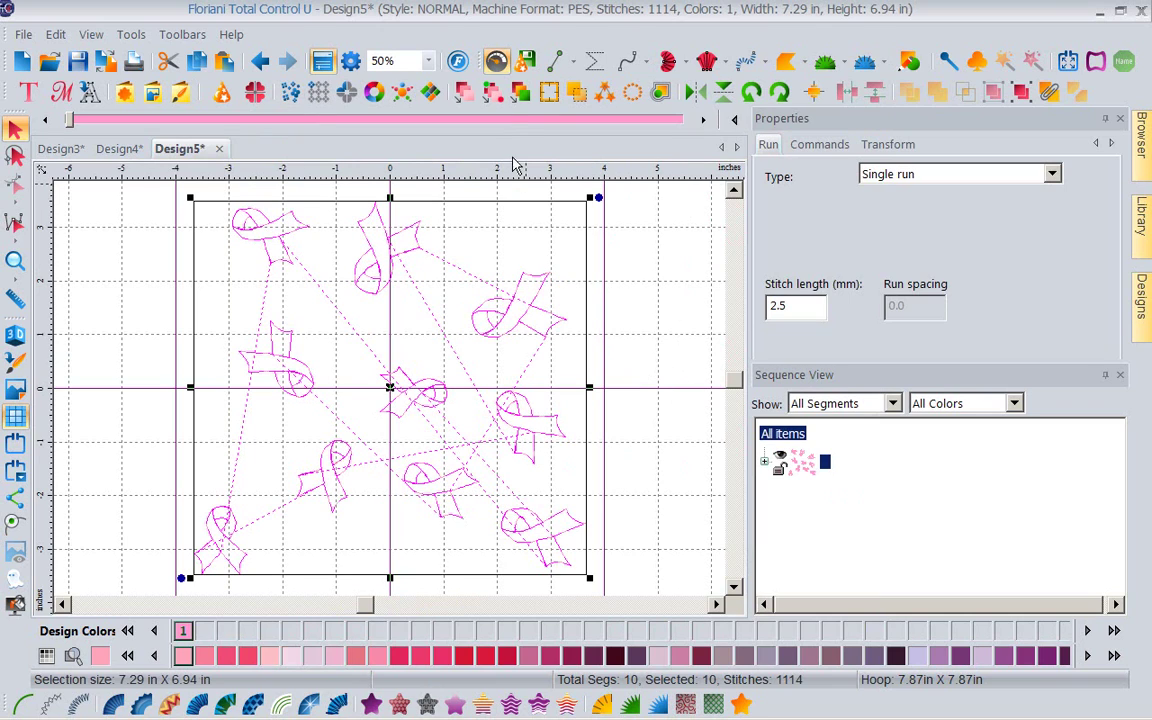
Step: Resequence the scattered ribbons for shorter travel between them and join them at their closest points
{"action": "left_click", "coordinate": [465, 93]}
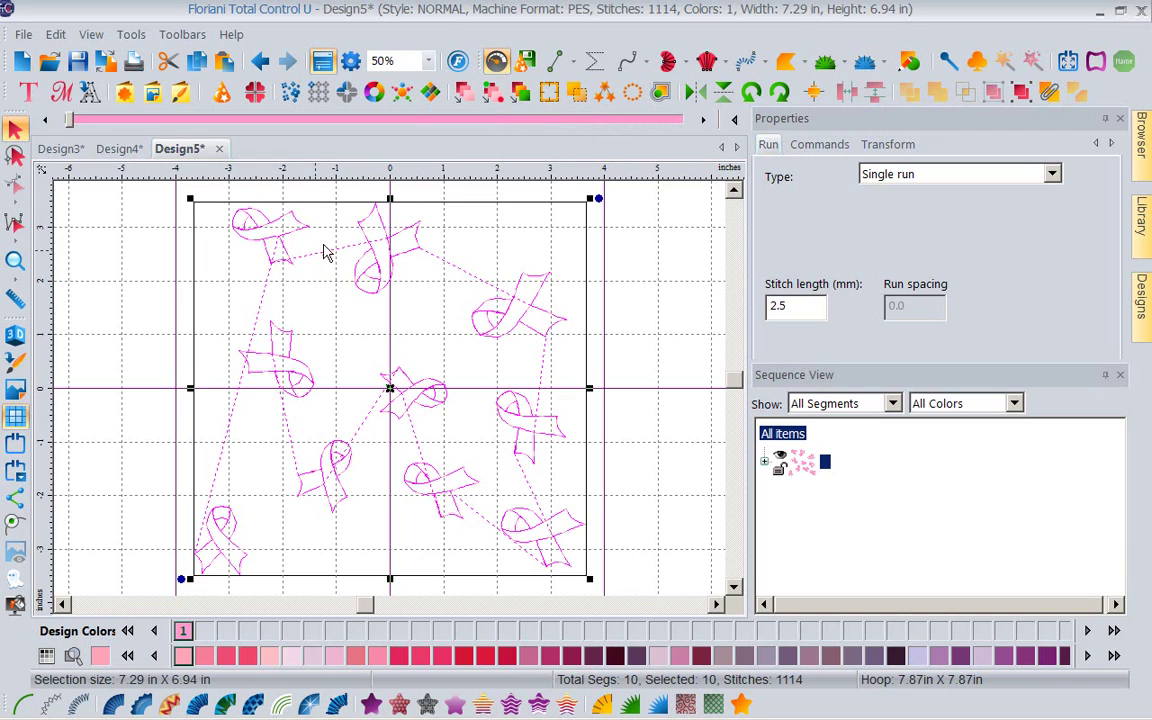
{"action": "left_click", "coordinate": [500, 97]}
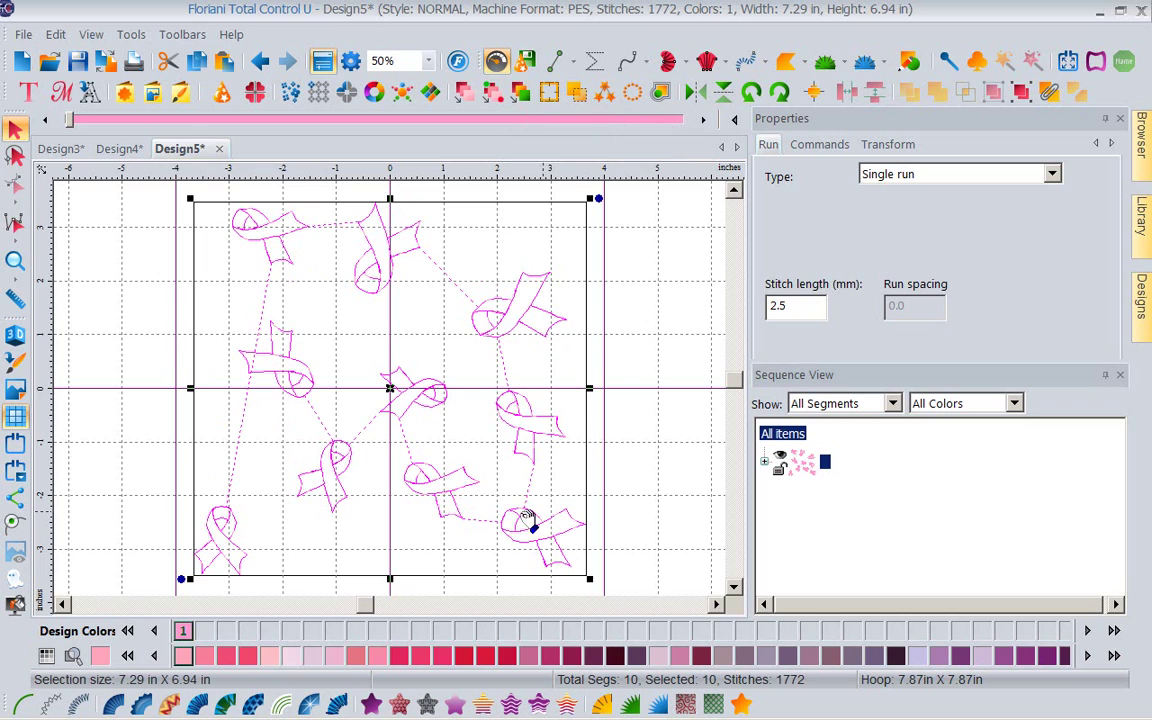